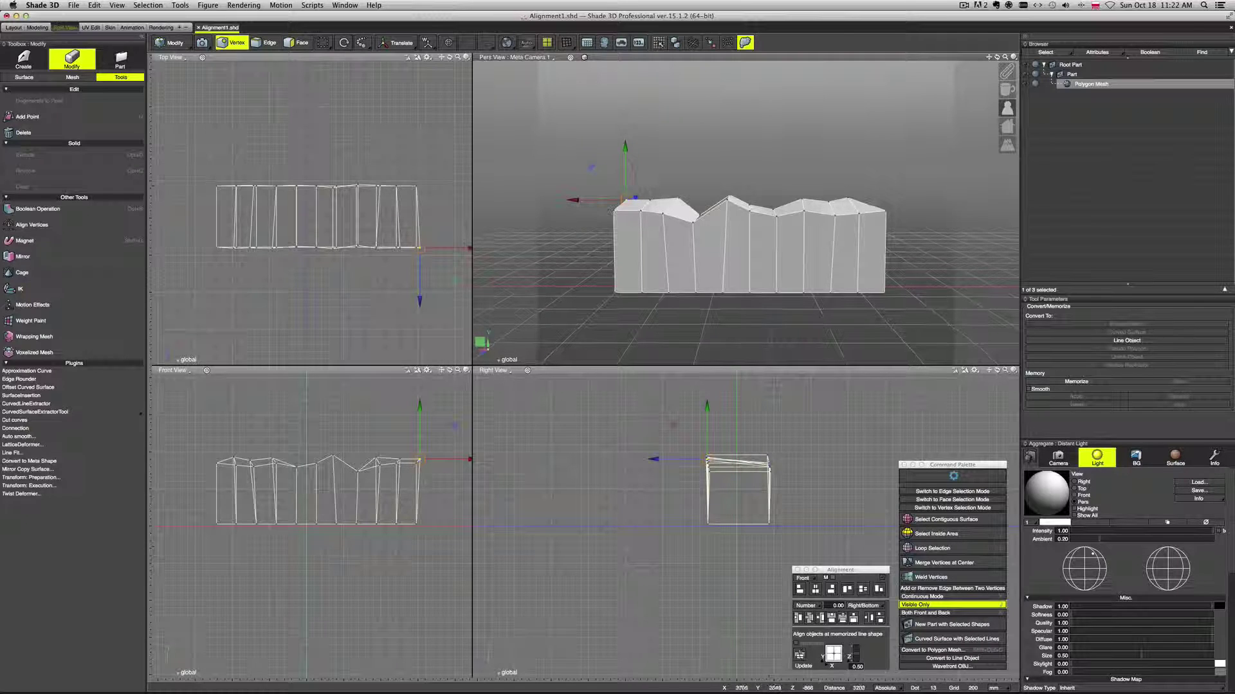
# Select all the uneven top vertices of the polygon mesh.
pyautogui.scroll(3, 351, 524)
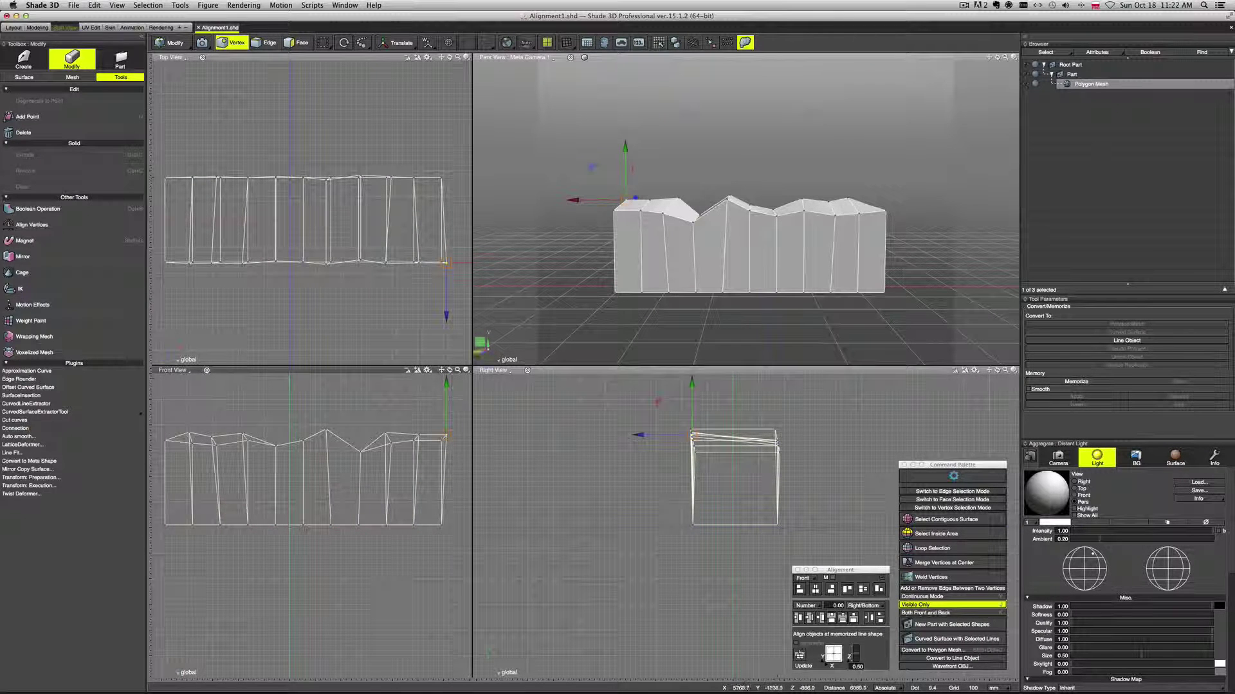
pyautogui.moveTo(472, 365); pyautogui.dragTo(545, 367)
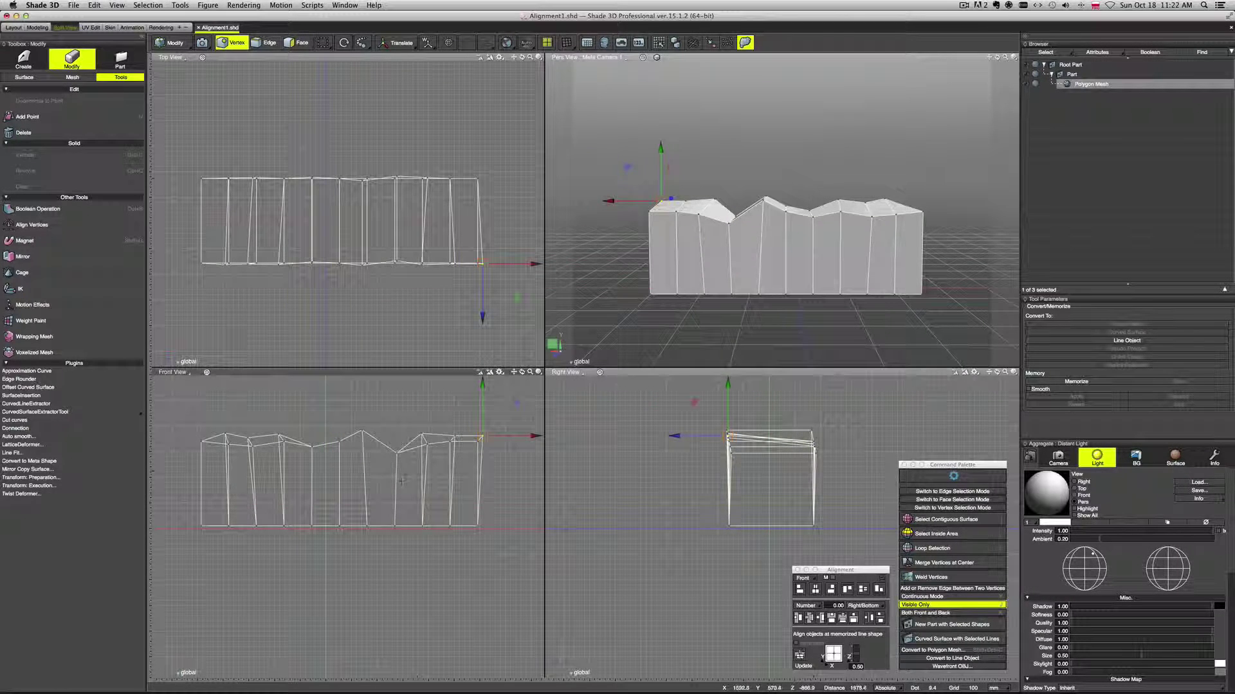
pyautogui.click(207, 373)
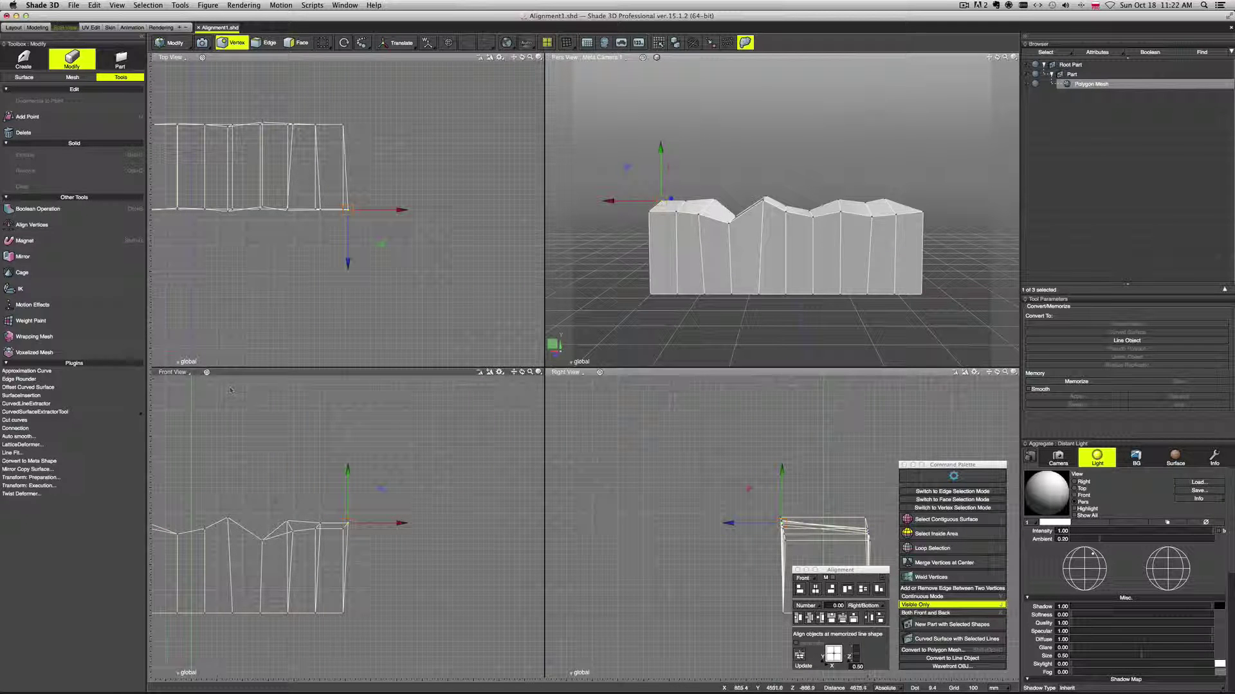
pyautogui.moveTo(618, 164); pyautogui.dragTo(959, 230)
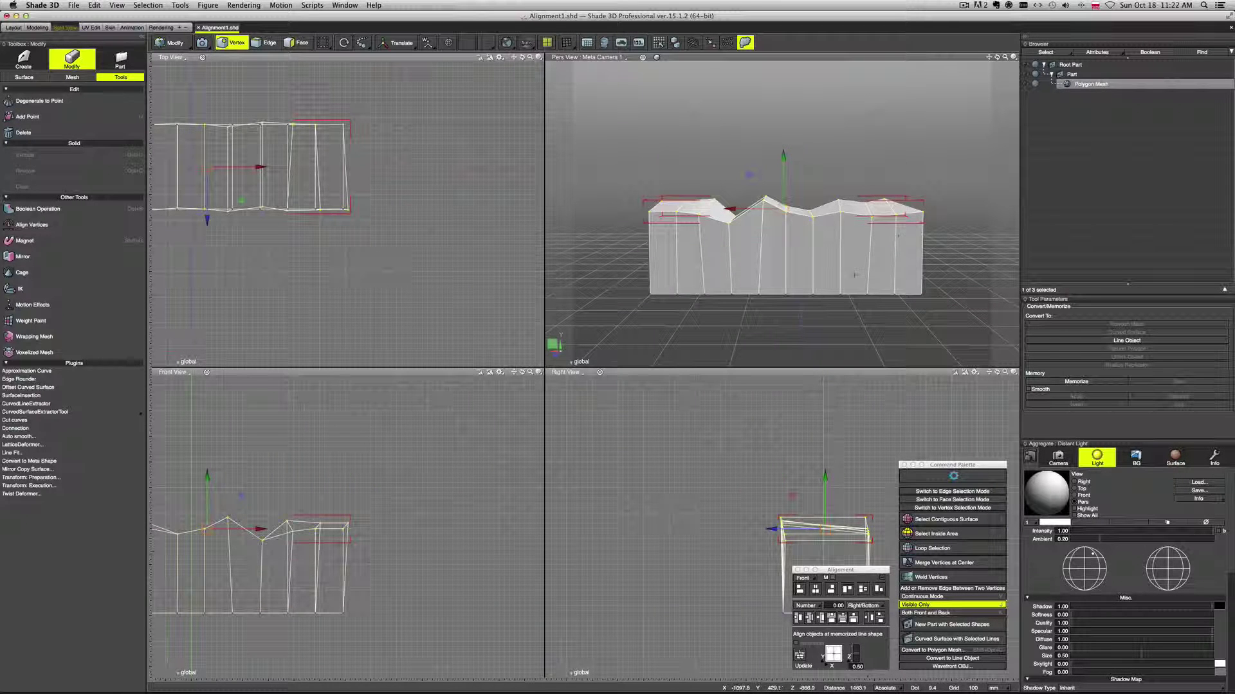
pyautogui.moveTo(855, 275); pyautogui.dragTo(856, 328, button='middle')
pyautogui.moveTo(615, 152); pyautogui.dragTo(924, 252)
pyautogui.click(207, 372)
pyautogui.scroll(-5, 364, 446)
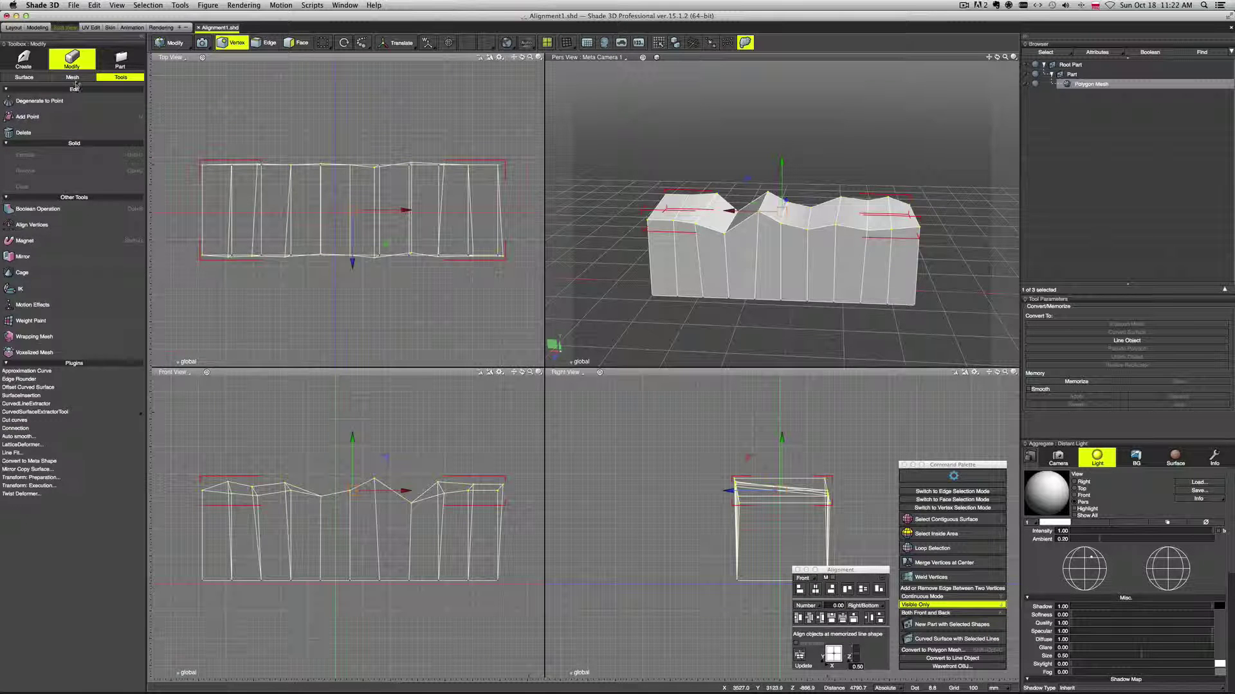
# Try Align Top on the selected top vertices of the mesh and undo it.
pyautogui.click(72, 77)
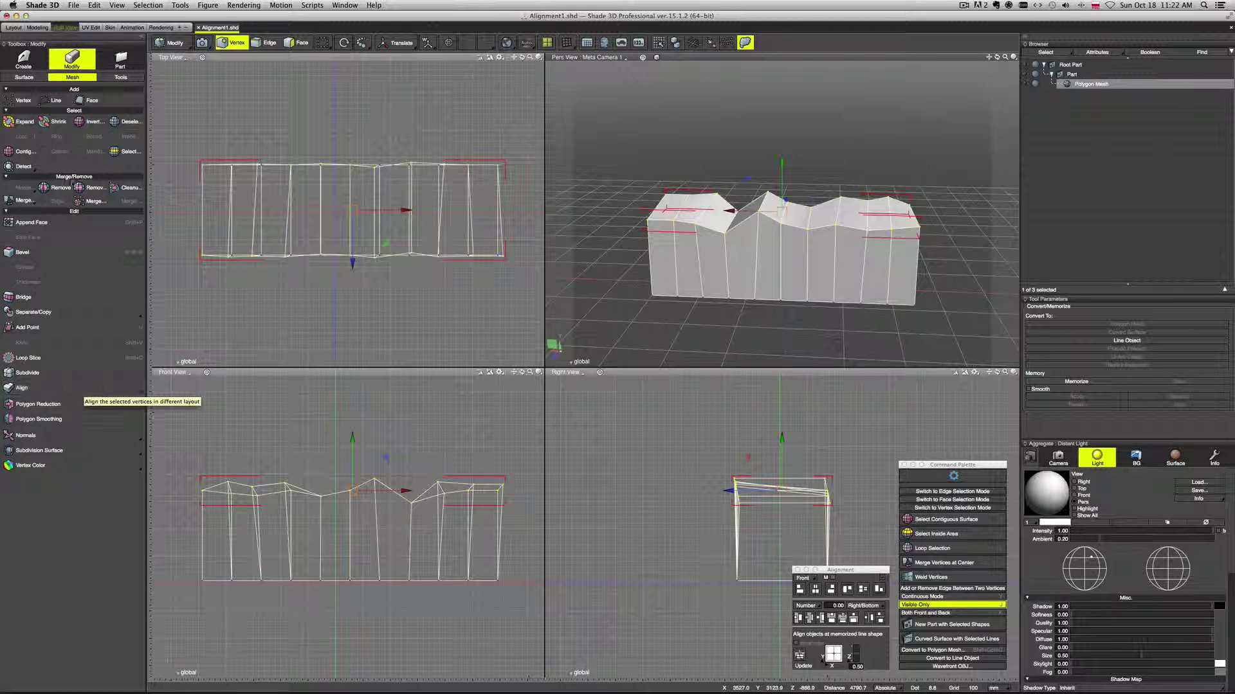
pyautogui.click(117, 78)
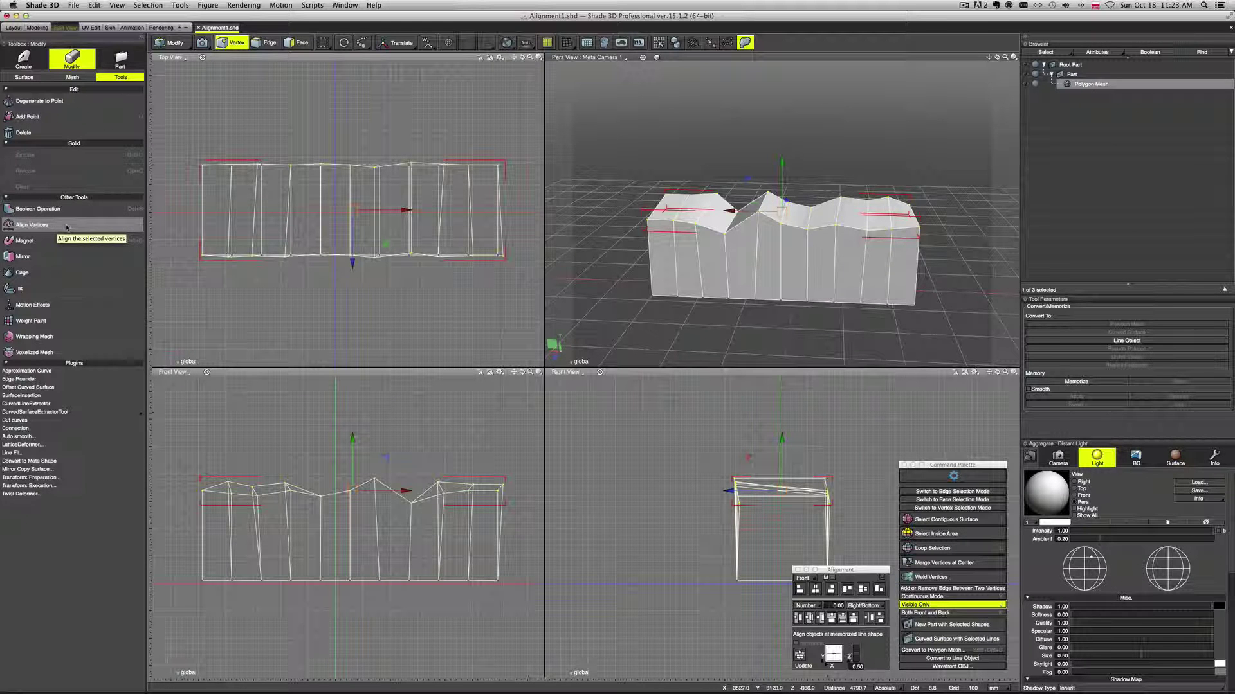
pyautogui.click(78, 77)
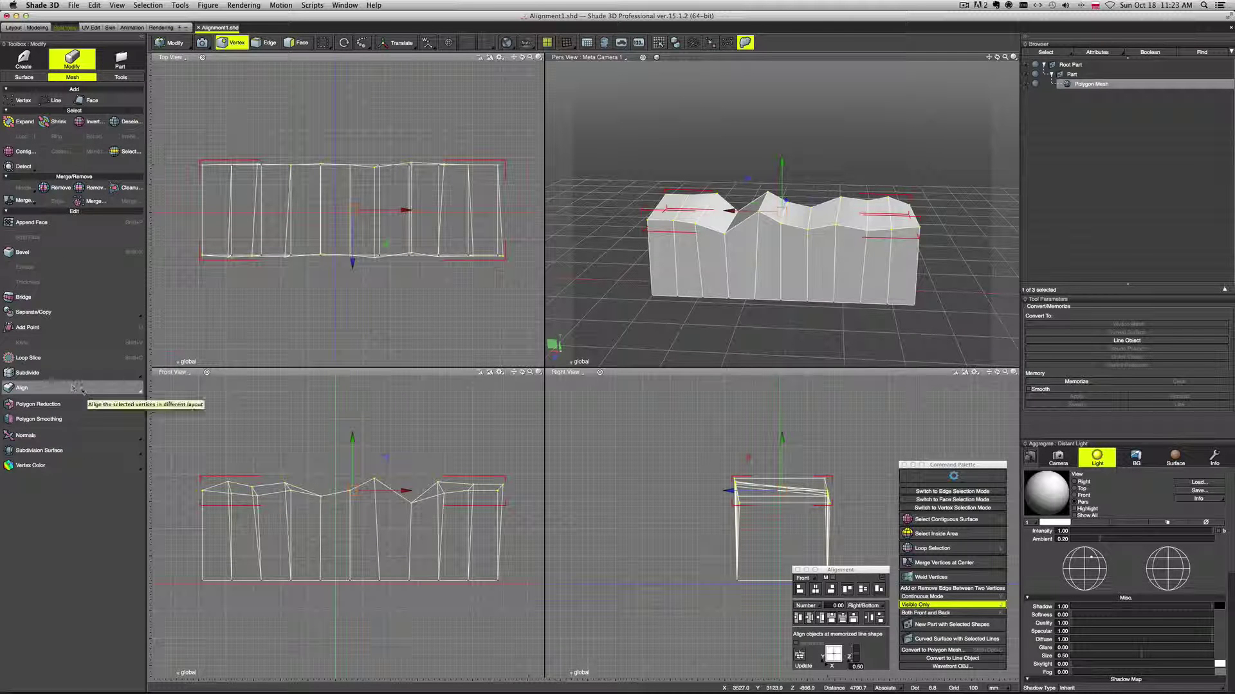
pyautogui.click(64, 388)
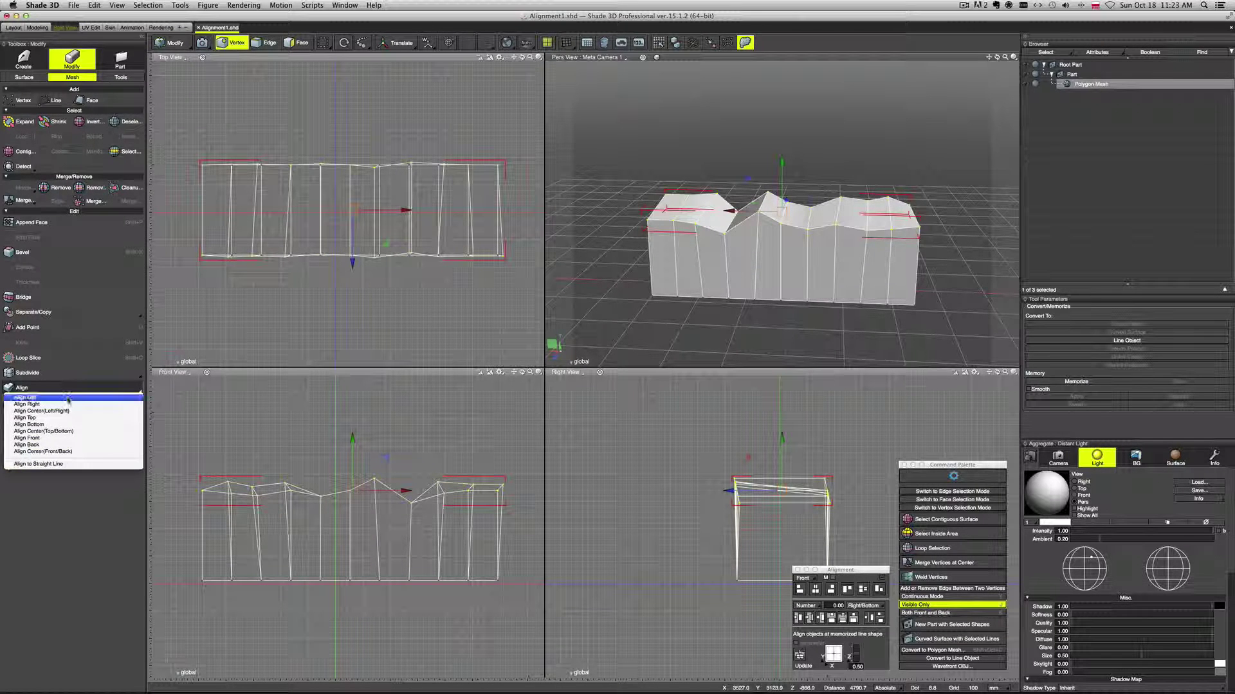
pyautogui.click(101, 423)
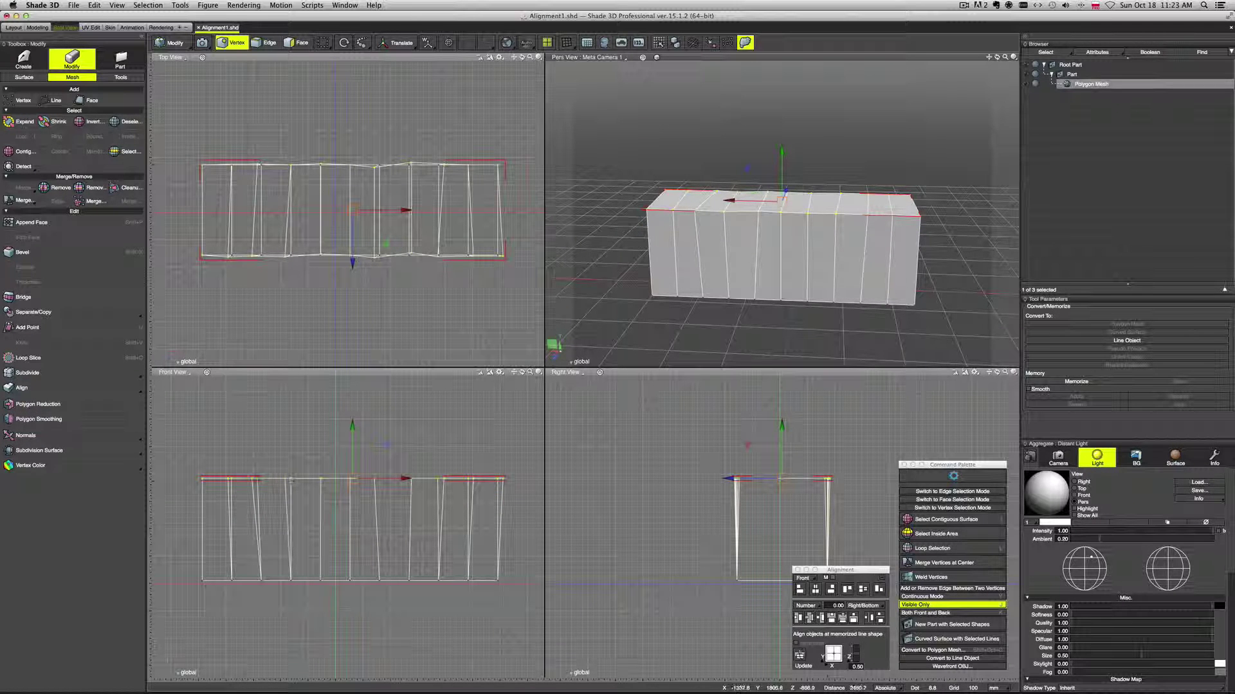
pyautogui.press('super+z')
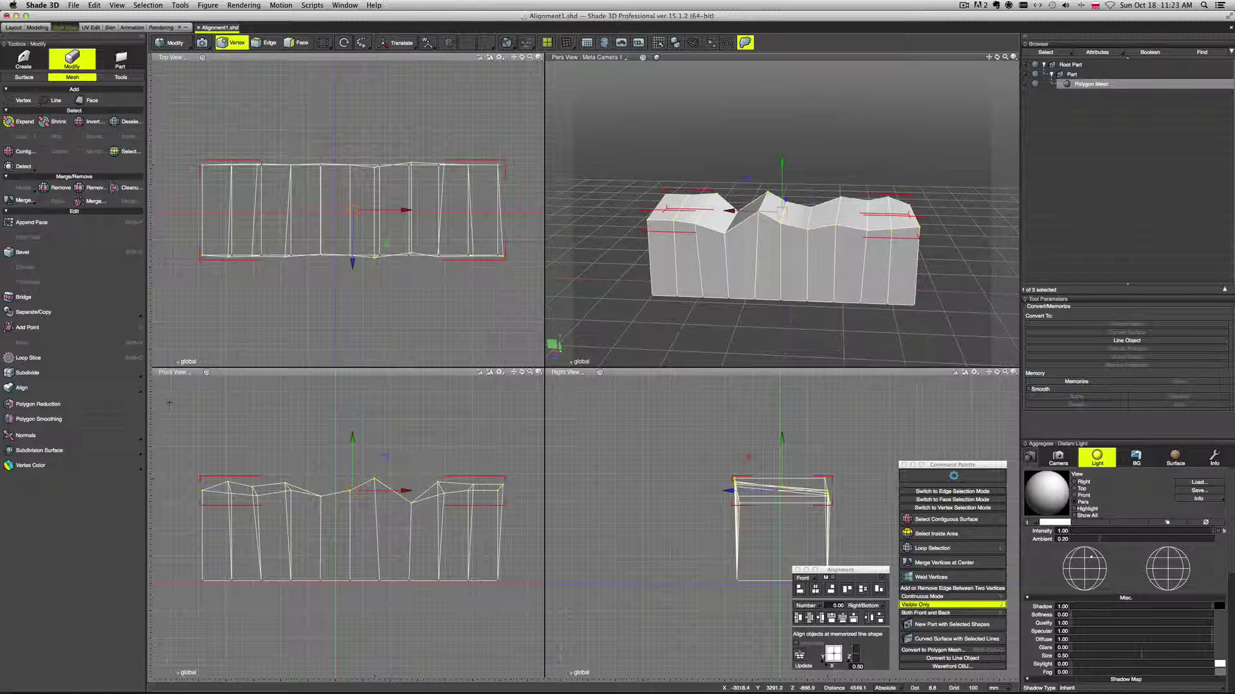
# Try Align Bottom on the selected top vertices and undo it.
pyautogui.click(96, 389)
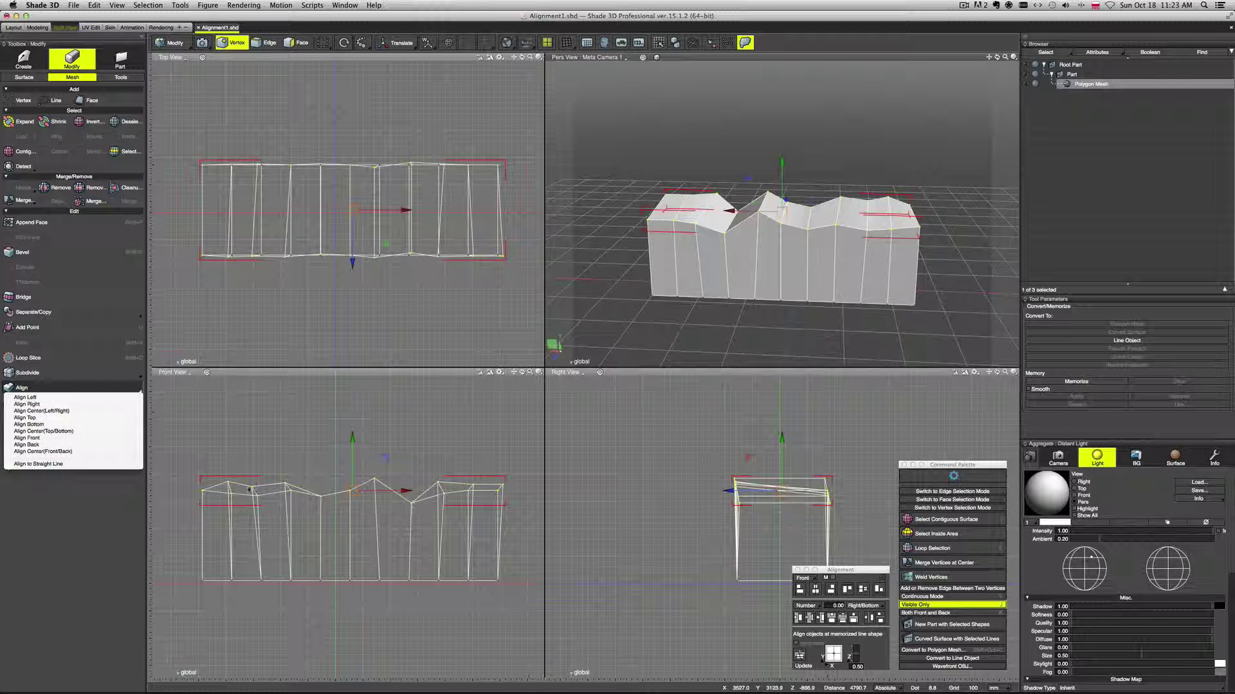
pyautogui.click(49, 426)
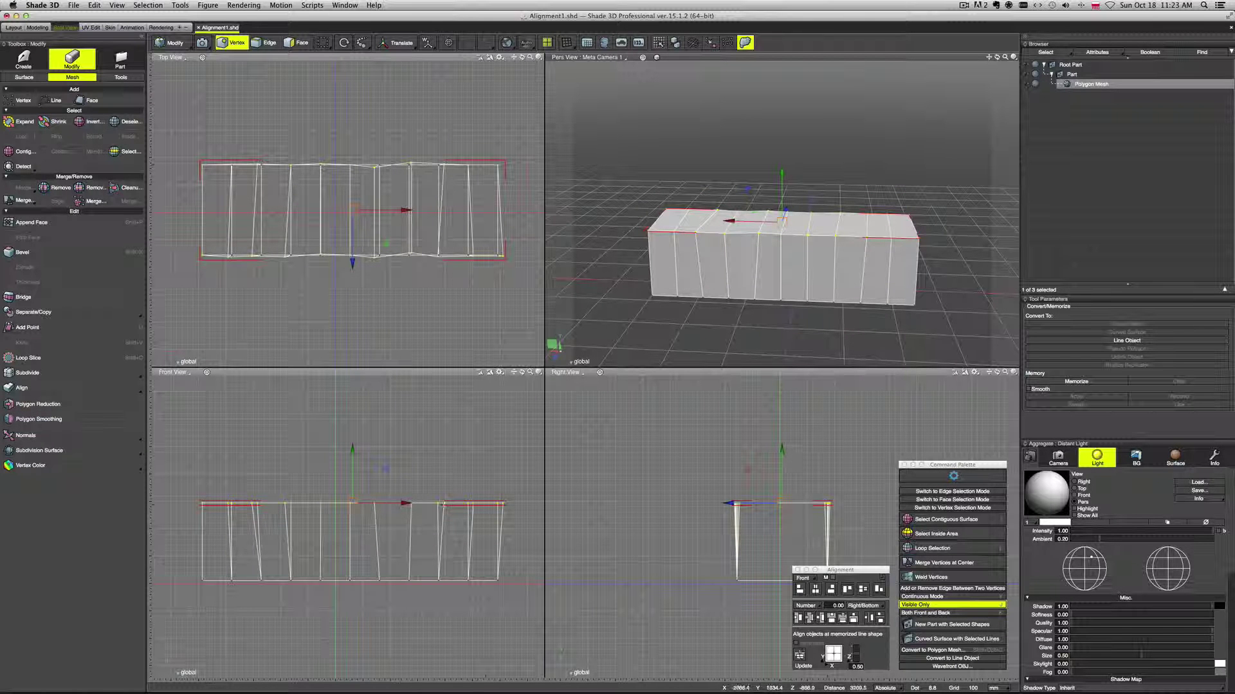
pyautogui.press('super+z')
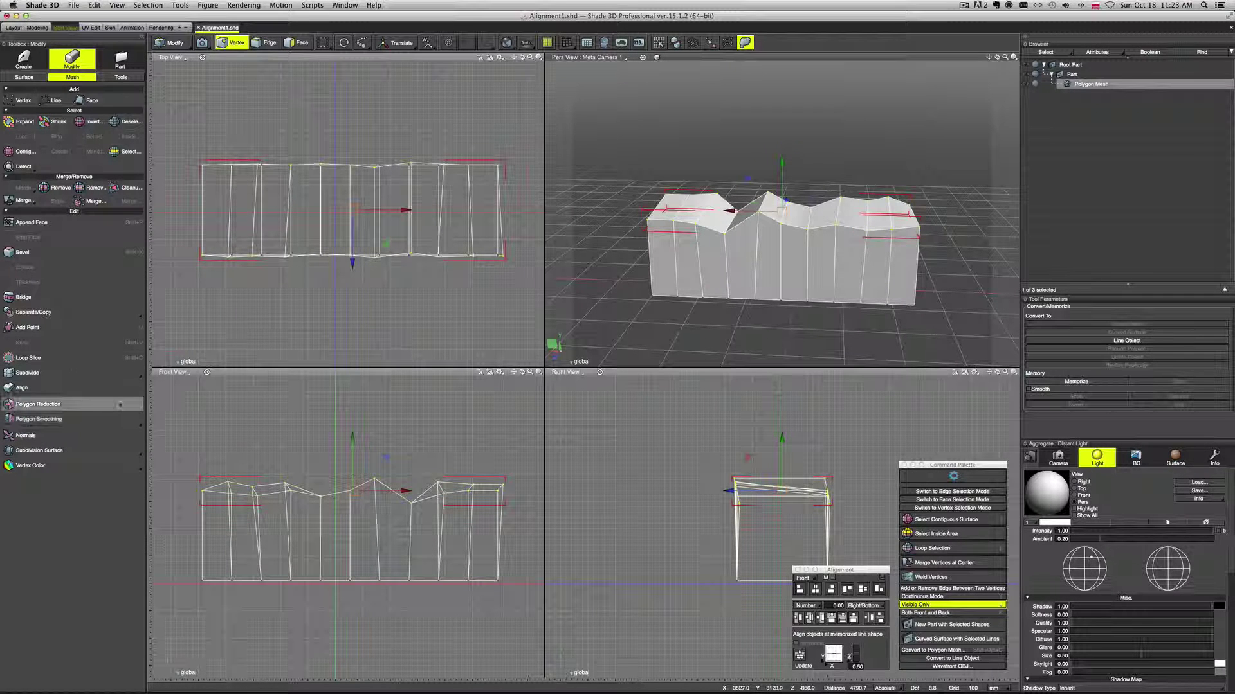
# Try Align Center (Left/Right) on the selected top vertices and undo it.
pyautogui.click(104, 395)
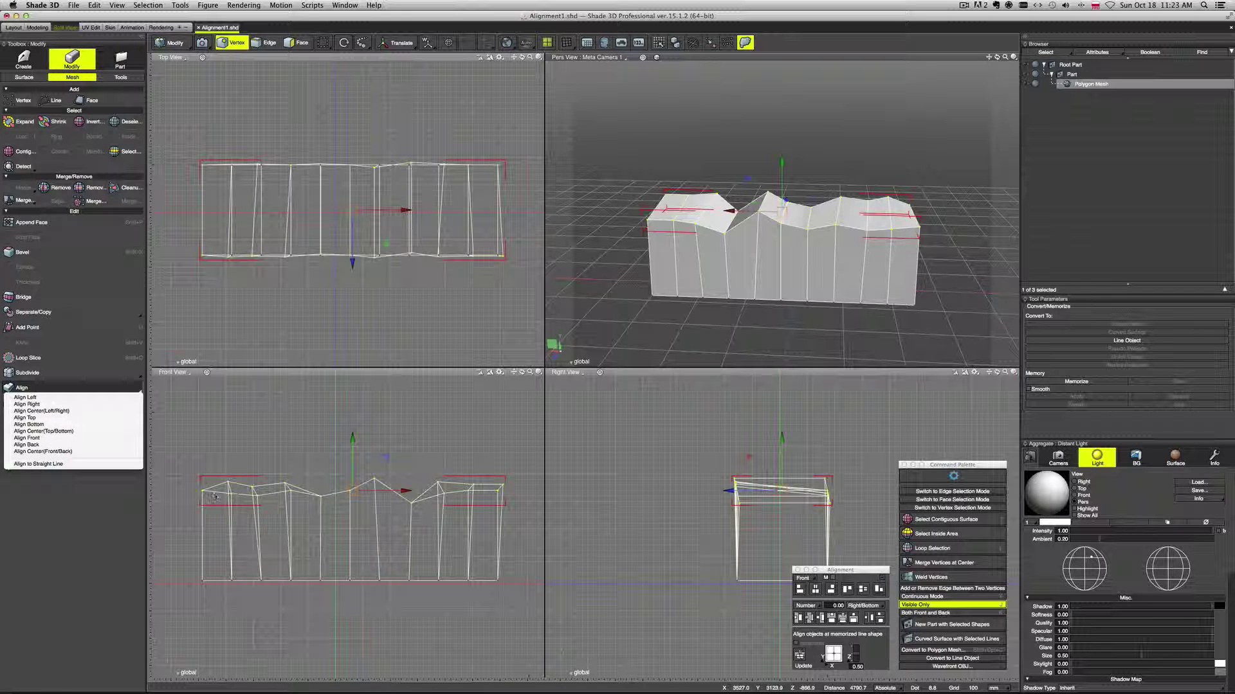
pyautogui.click(41, 410)
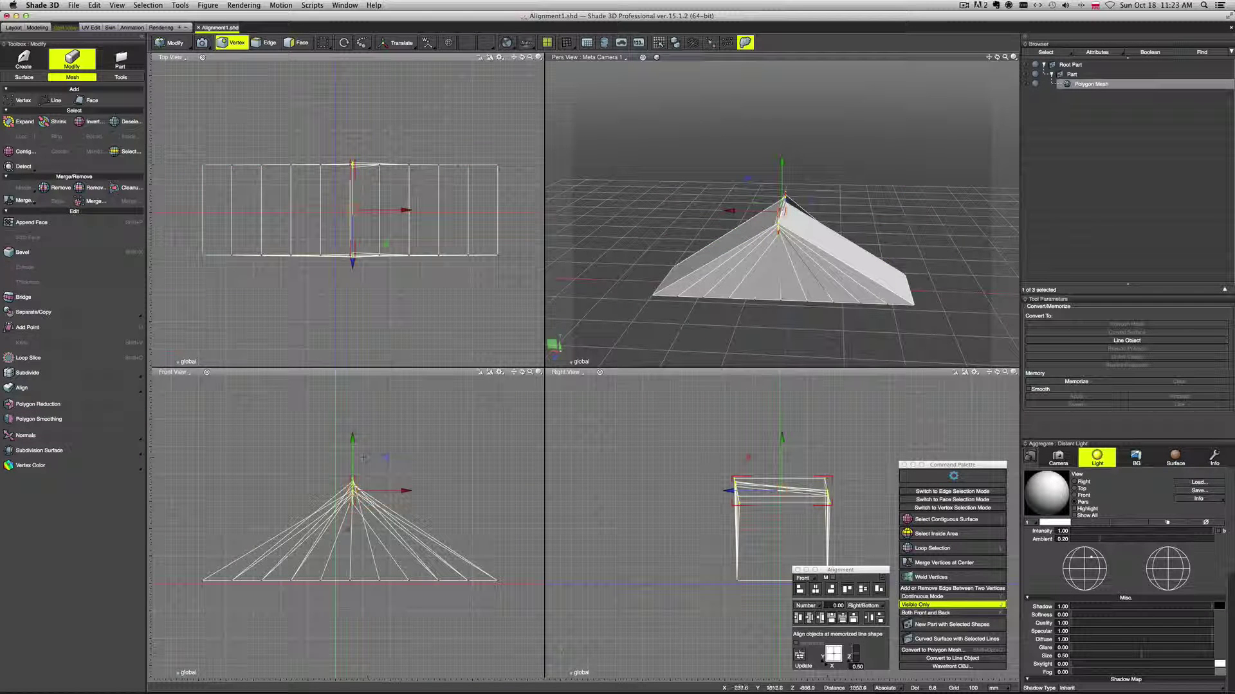
pyautogui.press('super+z')
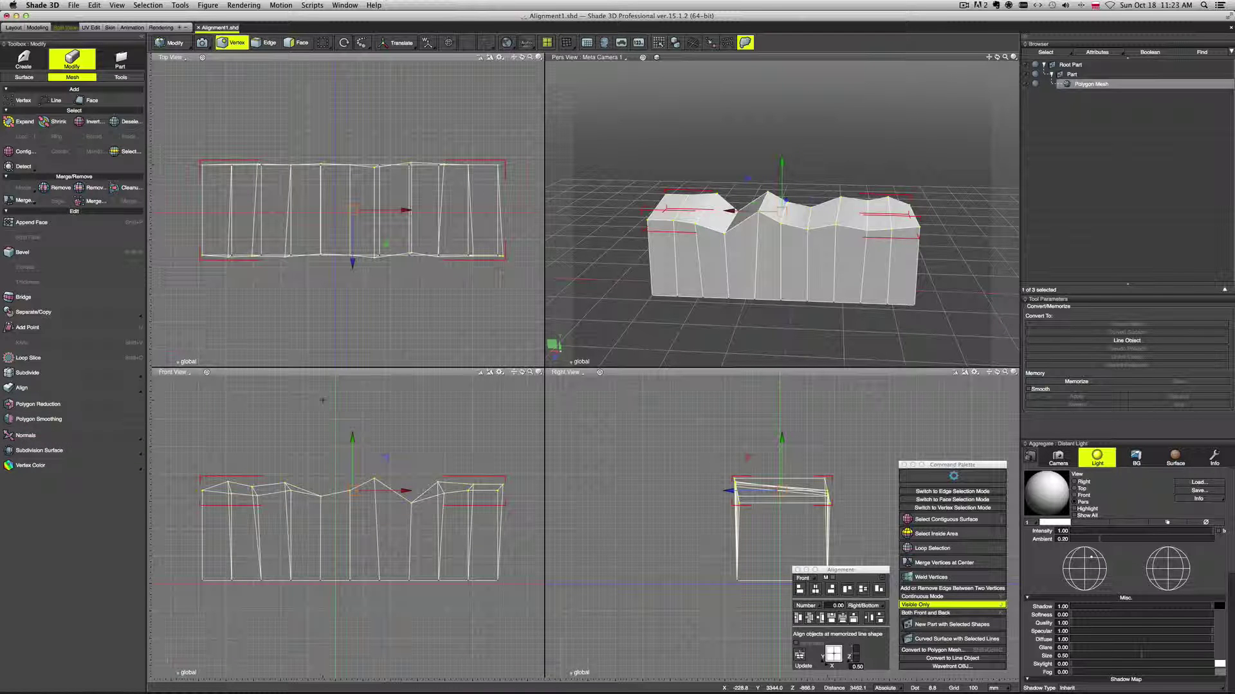
# Try aligning the selected vertices to one point at X 0, Y 1000 and Z 0 mm with Align Vertices.
pyautogui.click(120, 77)
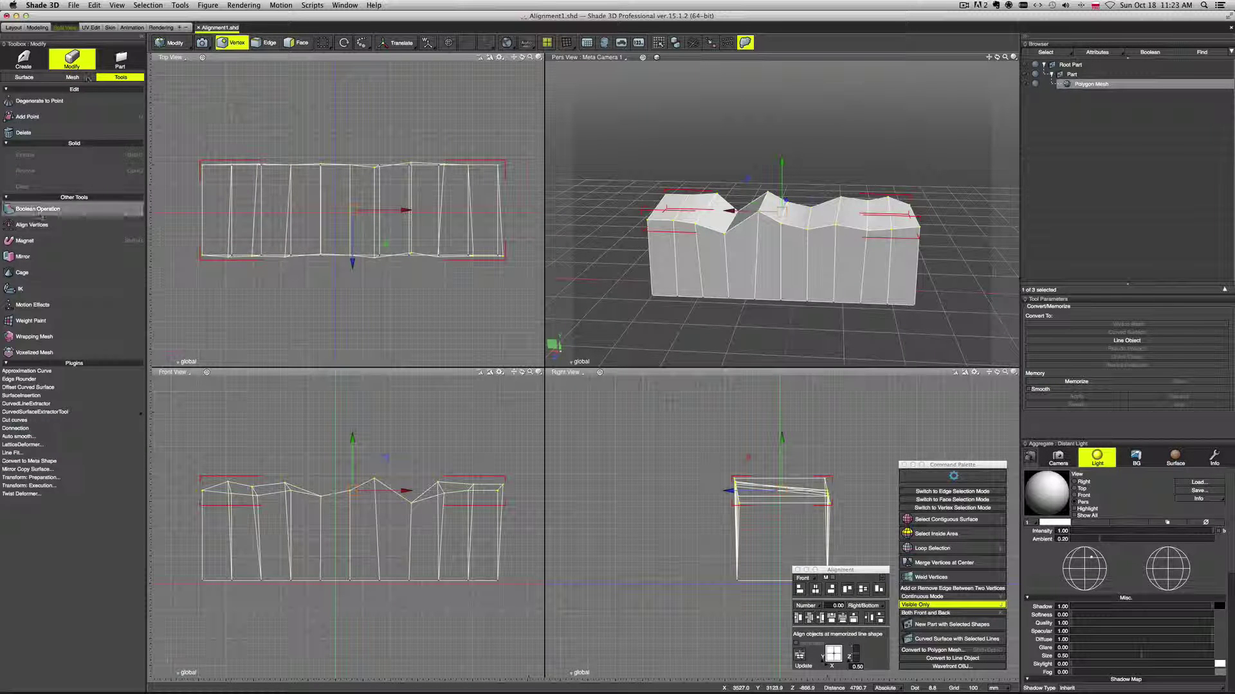
pyautogui.click(77, 224)
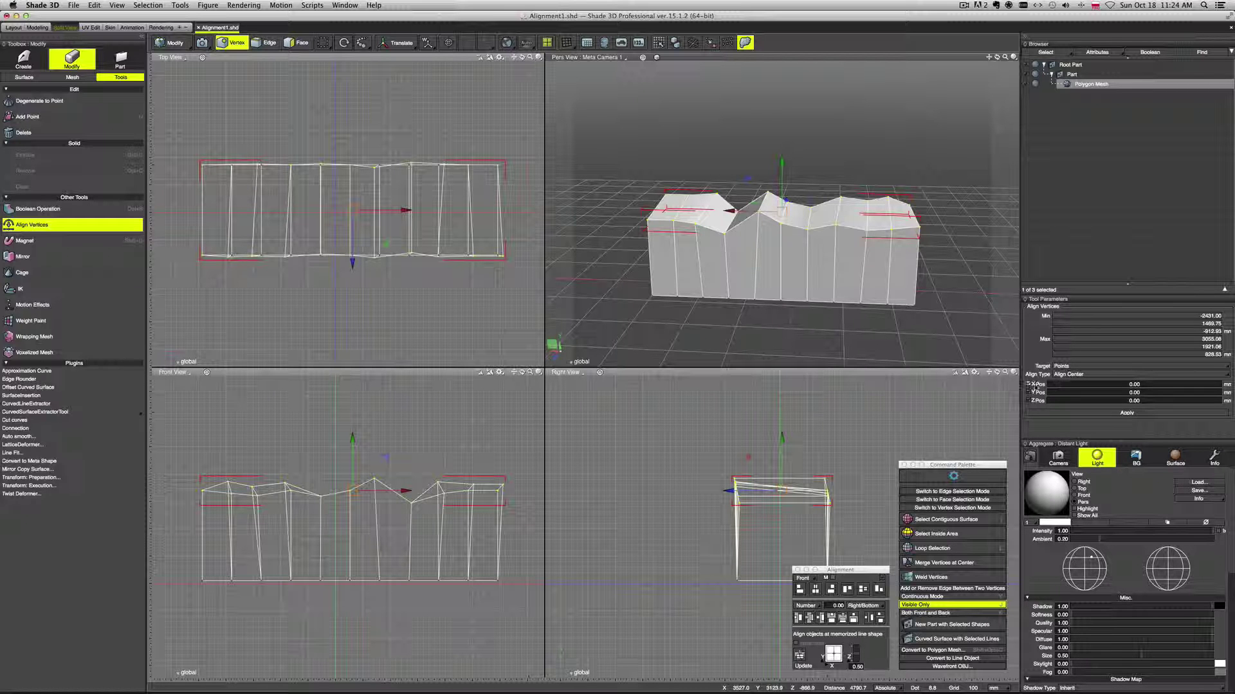
pyautogui.click(1029, 393)
pyautogui.click(1029, 400)
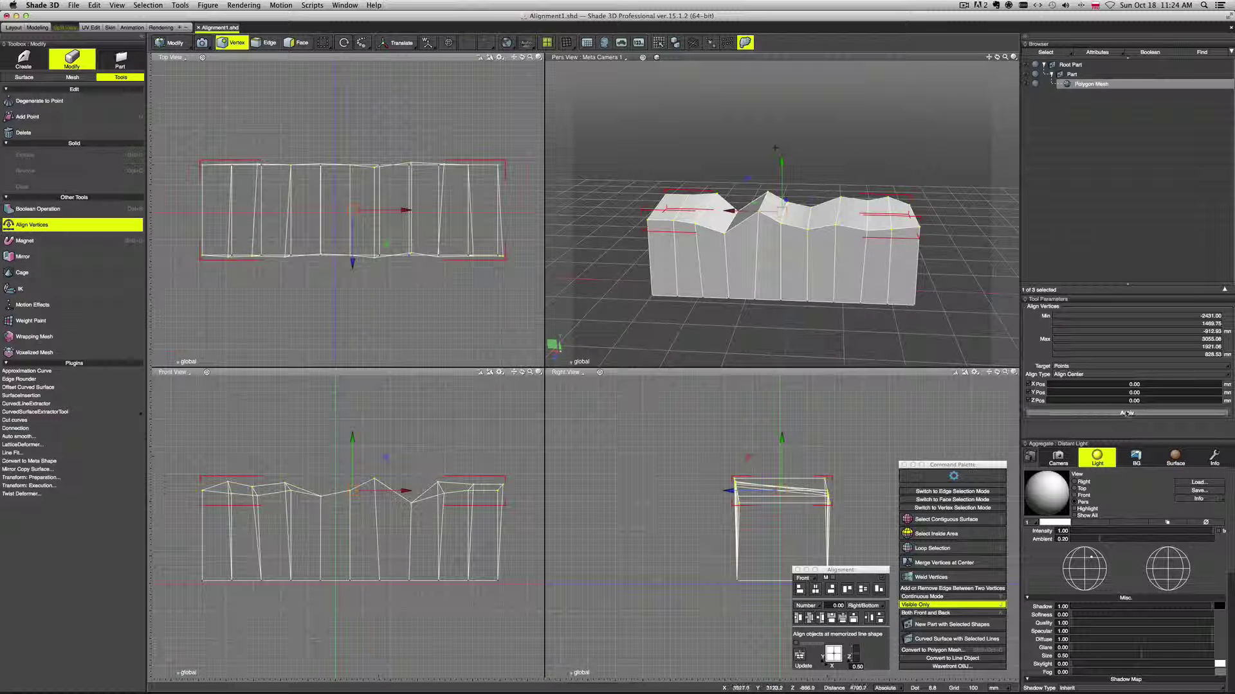
pyautogui.moveTo(857, 253); pyautogui.dragTo(877, 225, button='middle')
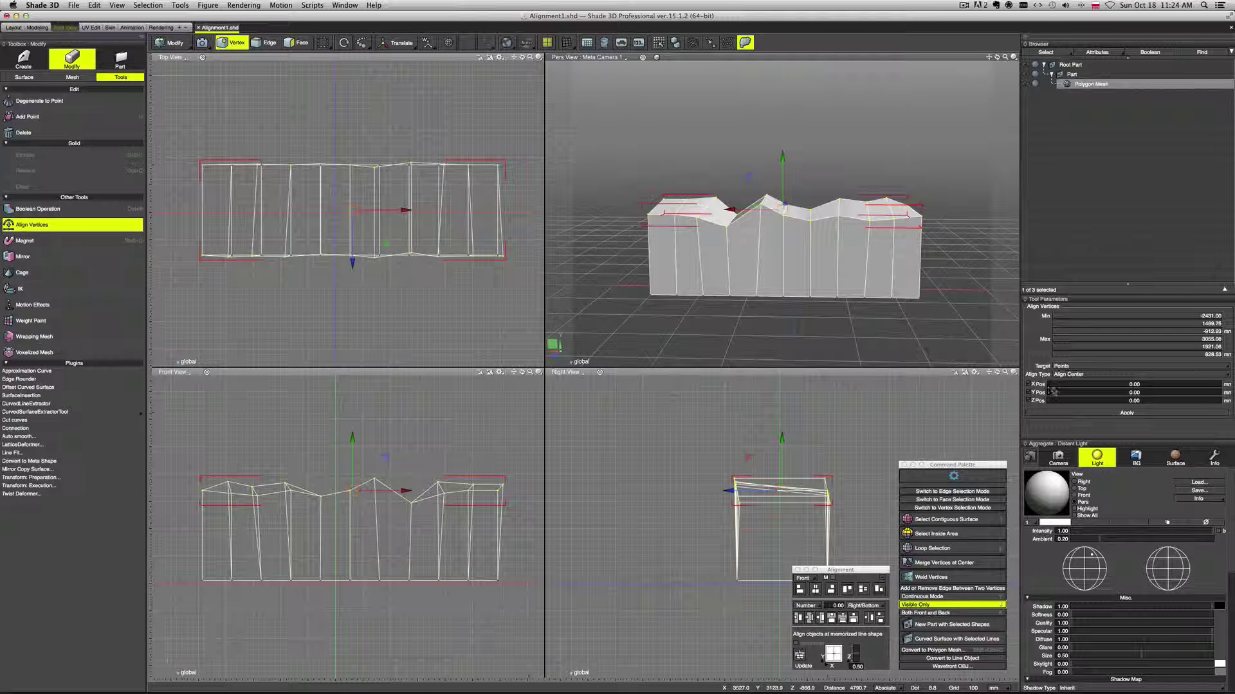
pyautogui.click(1135, 393)
pyautogui.write('100')
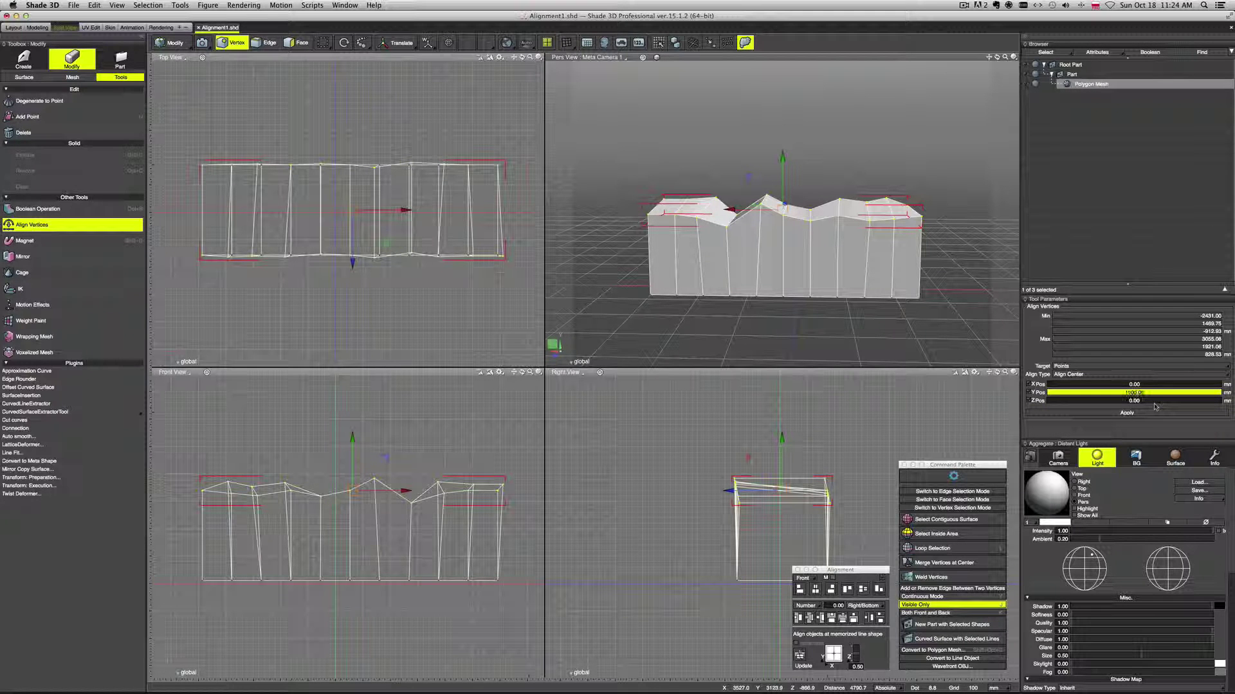
pyautogui.press('Return')
pyautogui.click(1129, 413)
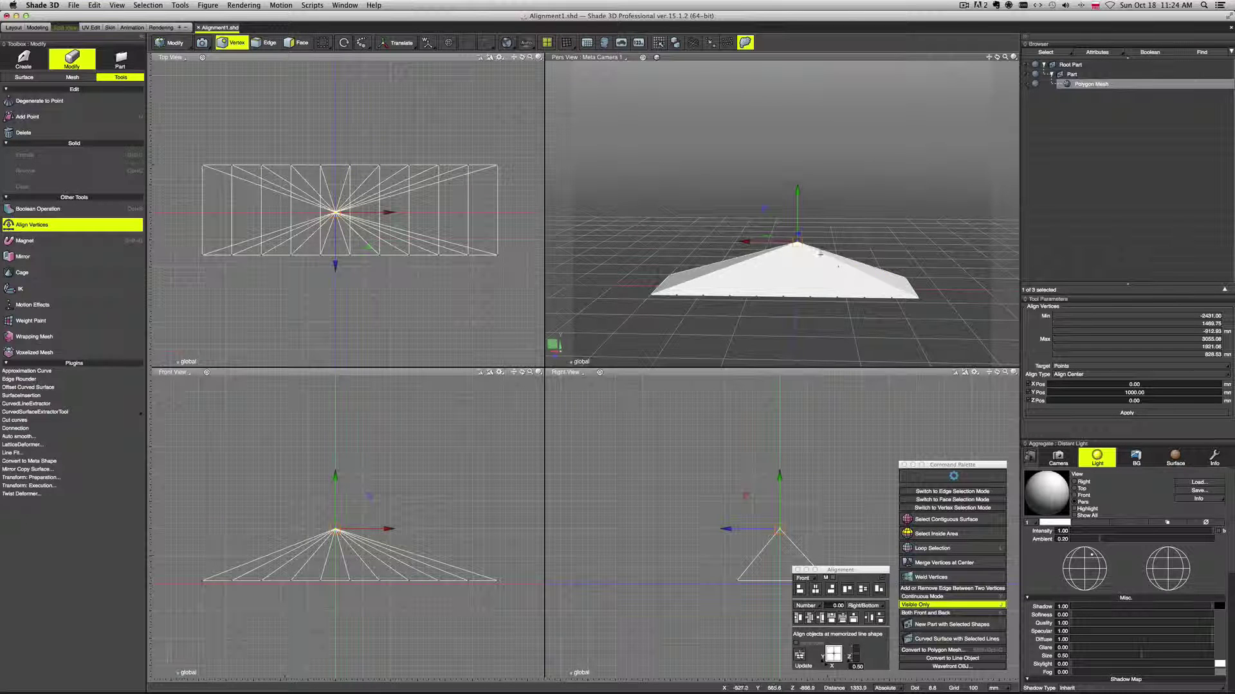
# Inspect the mesh from several angles and undo the Align Vertices operation.
pyautogui.moveTo(840, 285); pyautogui.dragTo(800, 289, button='middle')
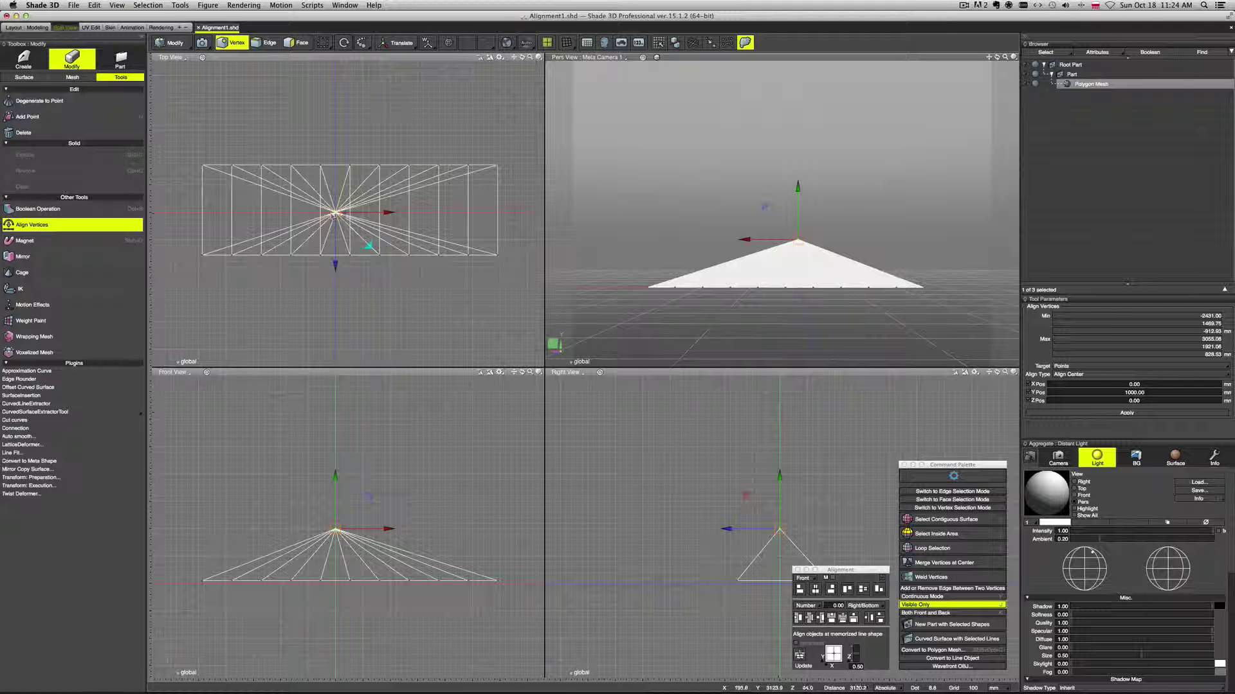
pyautogui.moveTo(923, 259); pyautogui.dragTo(882, 280, button='middle')
pyautogui.press('super+z')
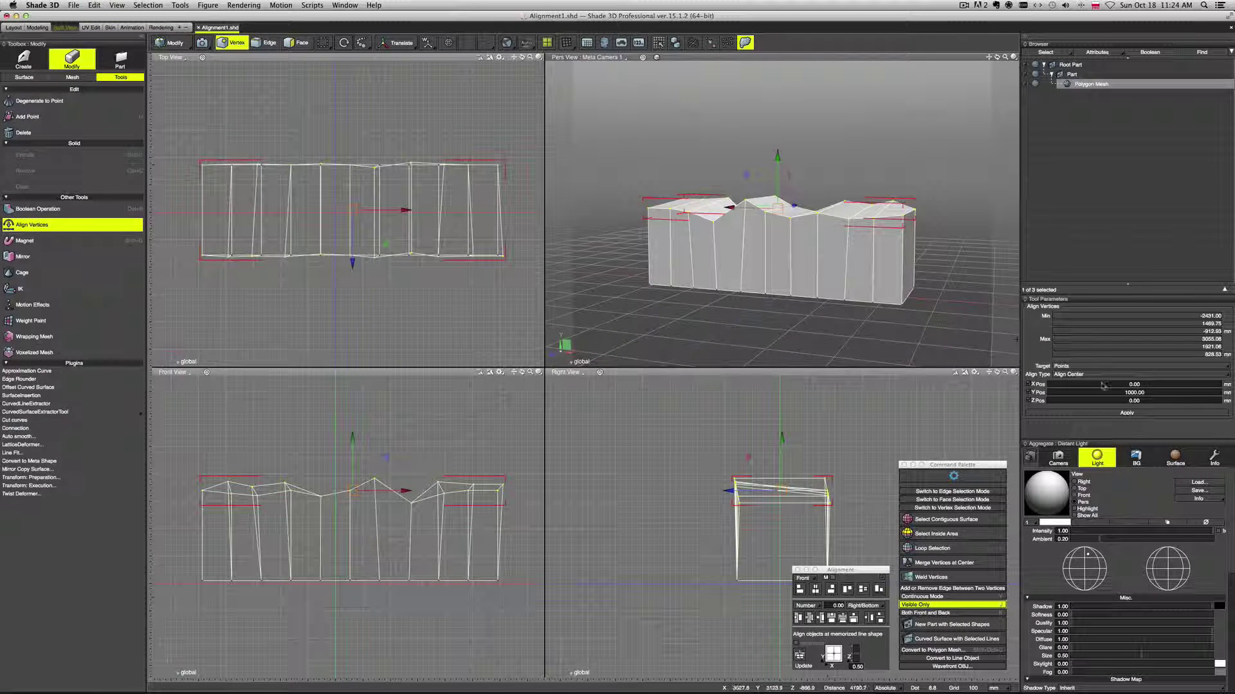
pyautogui.moveTo(887, 315); pyautogui.dragTo(830, 310, button='middle')
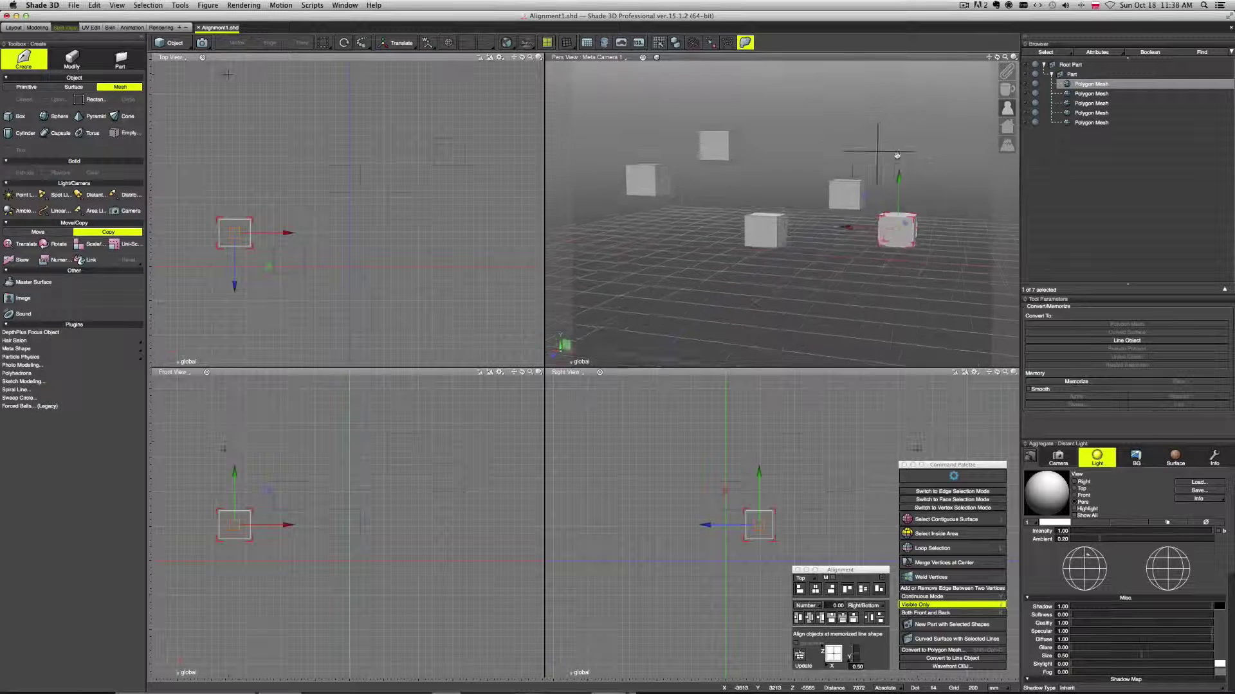
# Select all five cube meshes in the part and move the Alignment palette clear of the Right view.
pyautogui.moveTo(897, 155); pyautogui.dragTo(811, 145, button='middle')
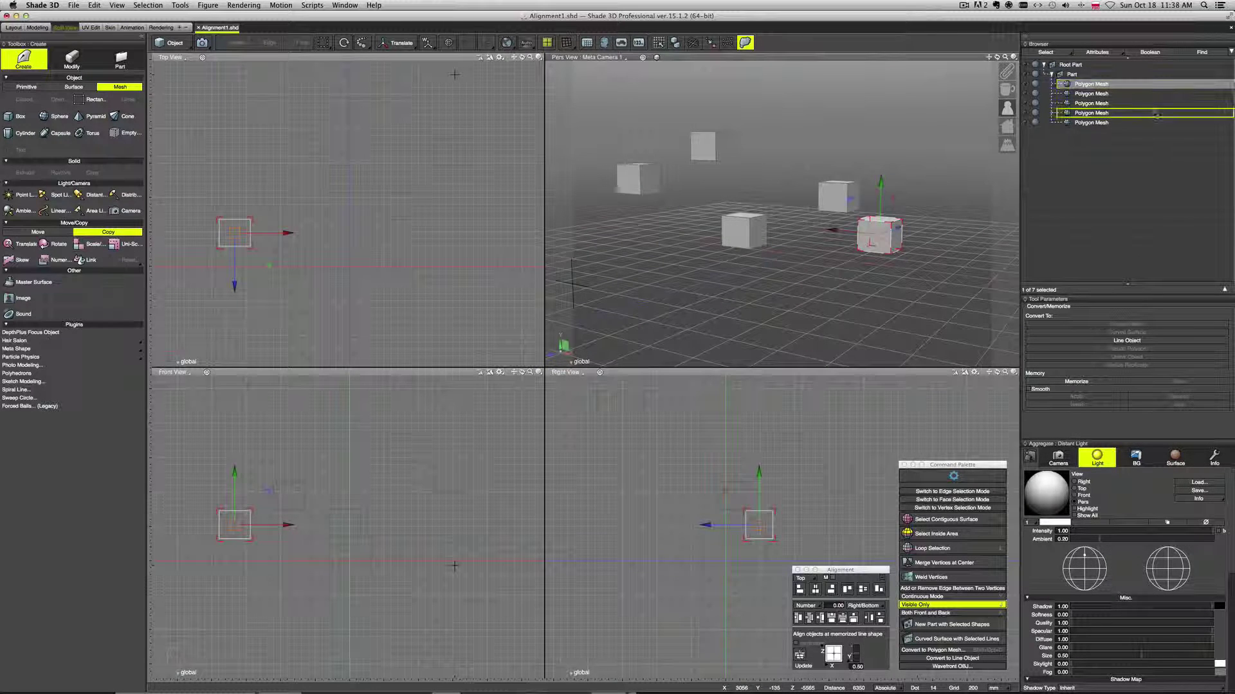
pyautogui.keyDown('shift'); pyautogui.click(1132, 122); pyautogui.keyUp('shift')
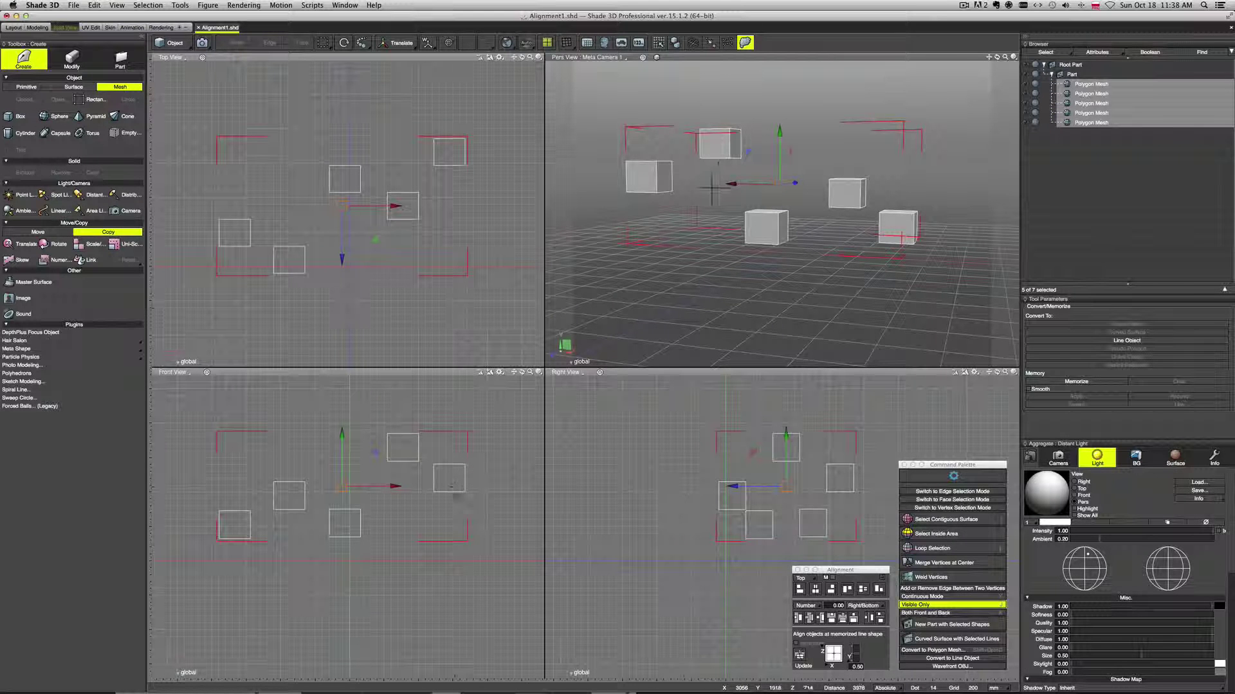
pyautogui.moveTo(862, 570); pyautogui.dragTo(941, 301)
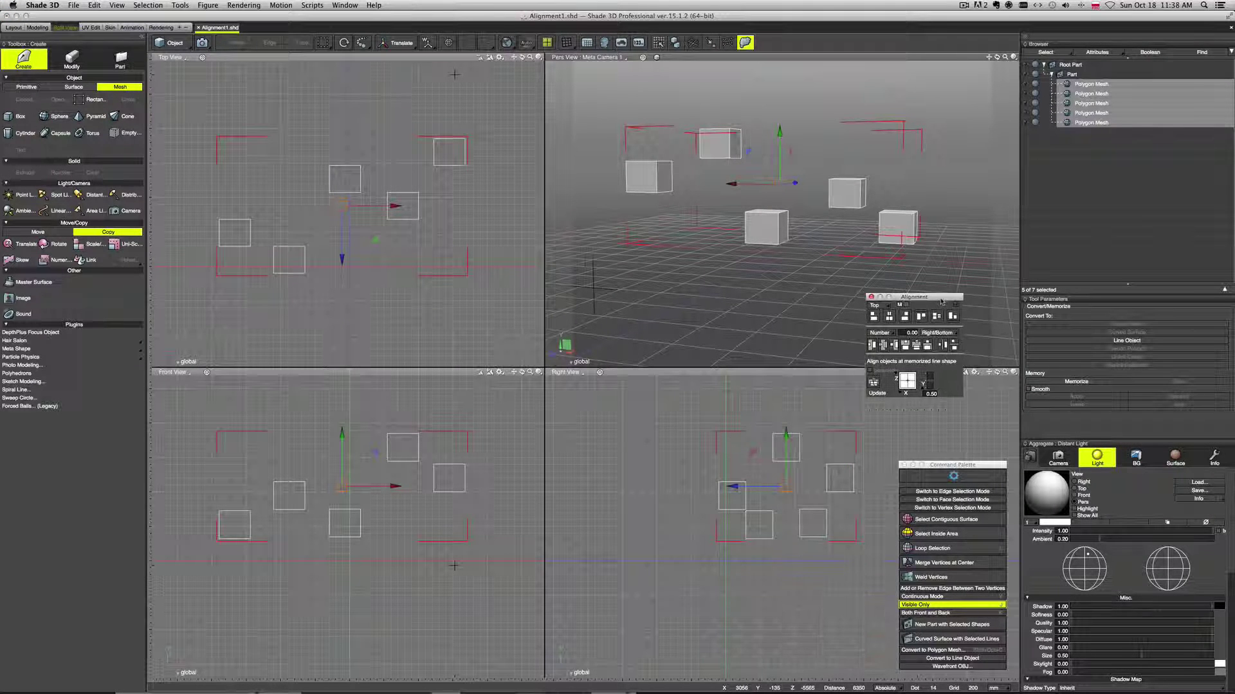
# Align the five cubes to their common vertical center, using Front as the alignment view.
pyautogui.click(876, 305)
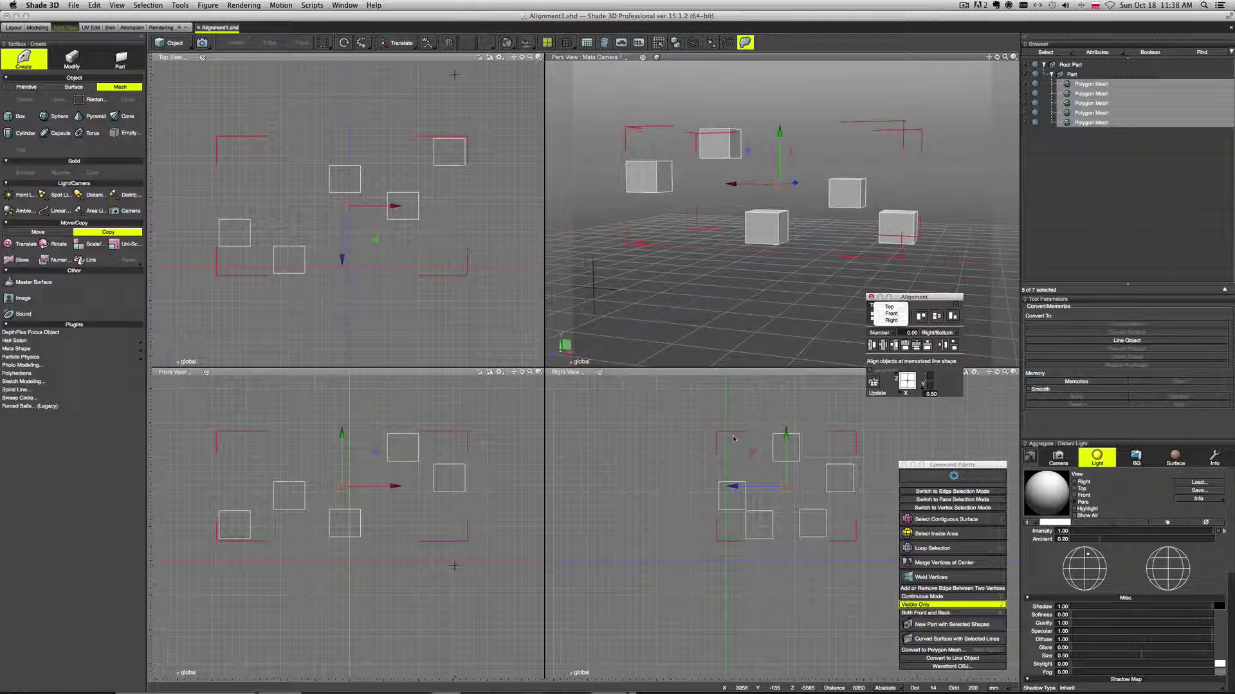
pyautogui.click(900, 314)
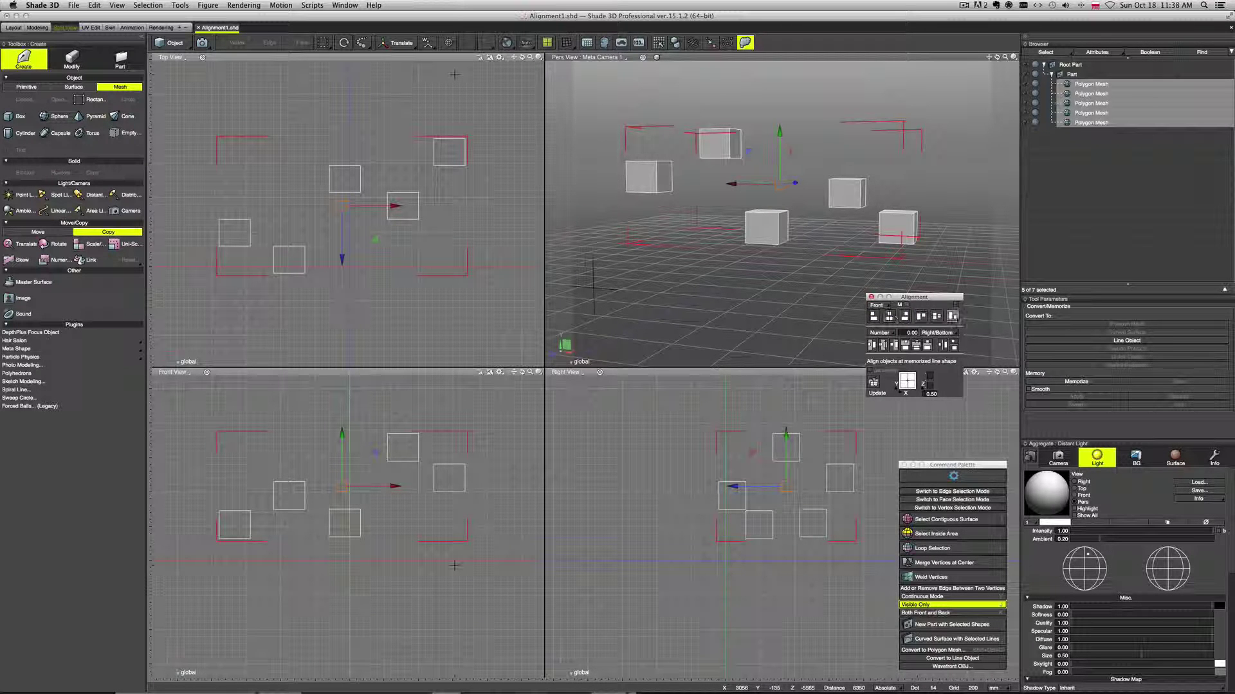
pyautogui.click(938, 319)
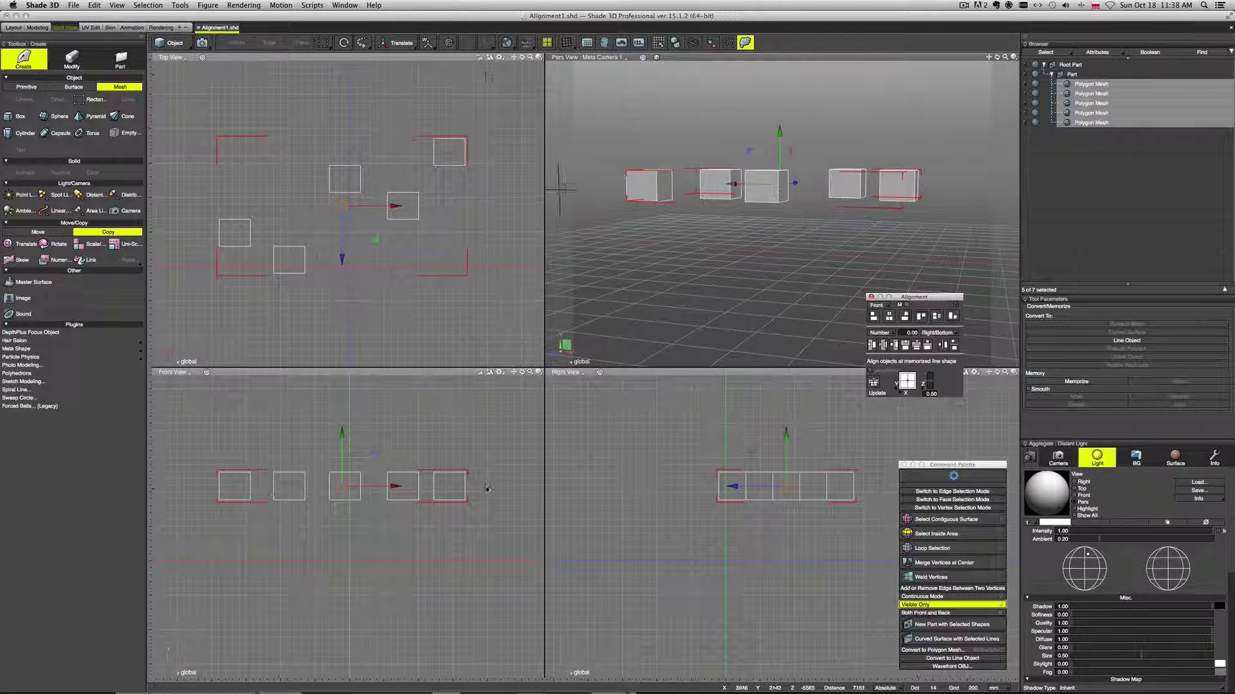
# Align the five cubes to their common center along Z, using Top as the alignment view.
pyautogui.moveTo(736, 218)
pyautogui.mouseDown(button='middle')
pyautogui.moveTo(703, 294)
pyautogui.moveTo(737, 212)
pyautogui.mouseUp(button='middle')
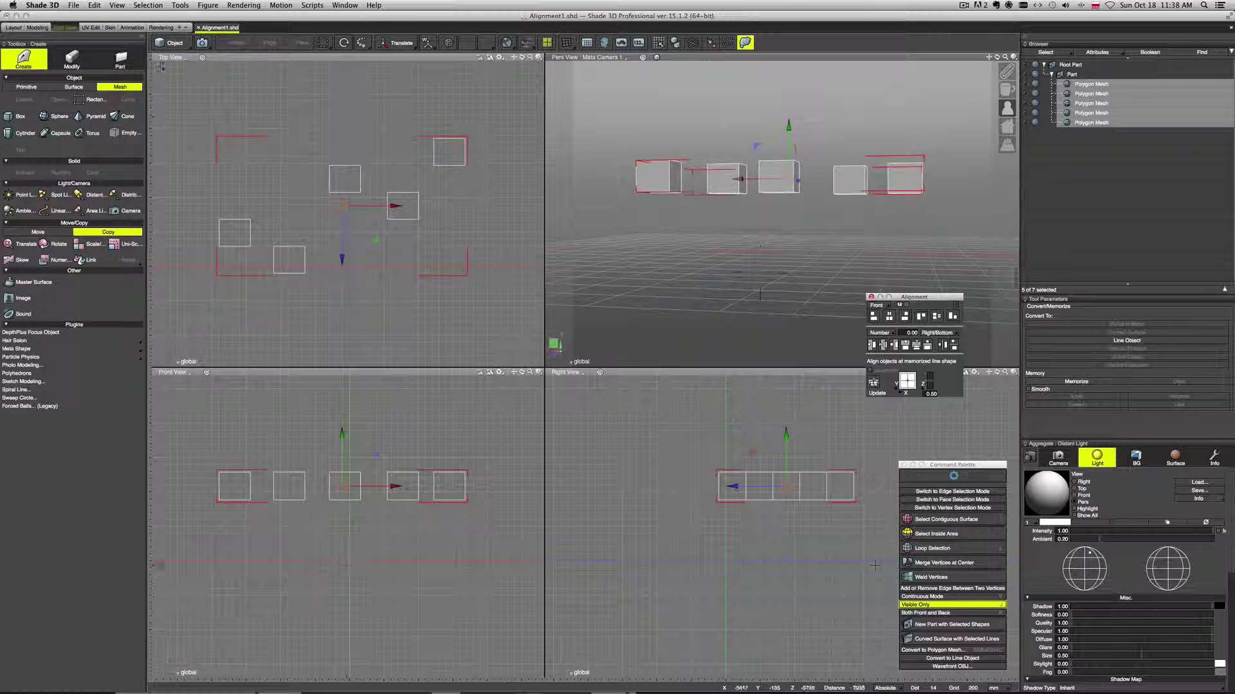
pyautogui.click(875, 306)
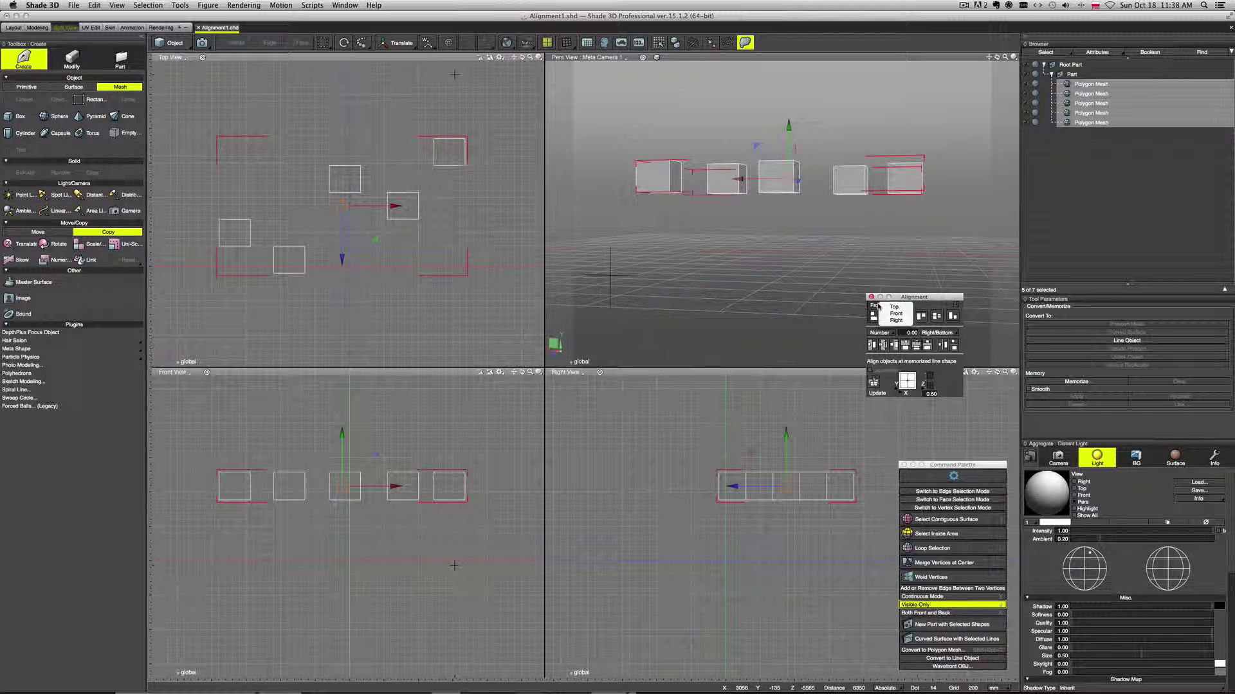
pyautogui.click(894, 307)
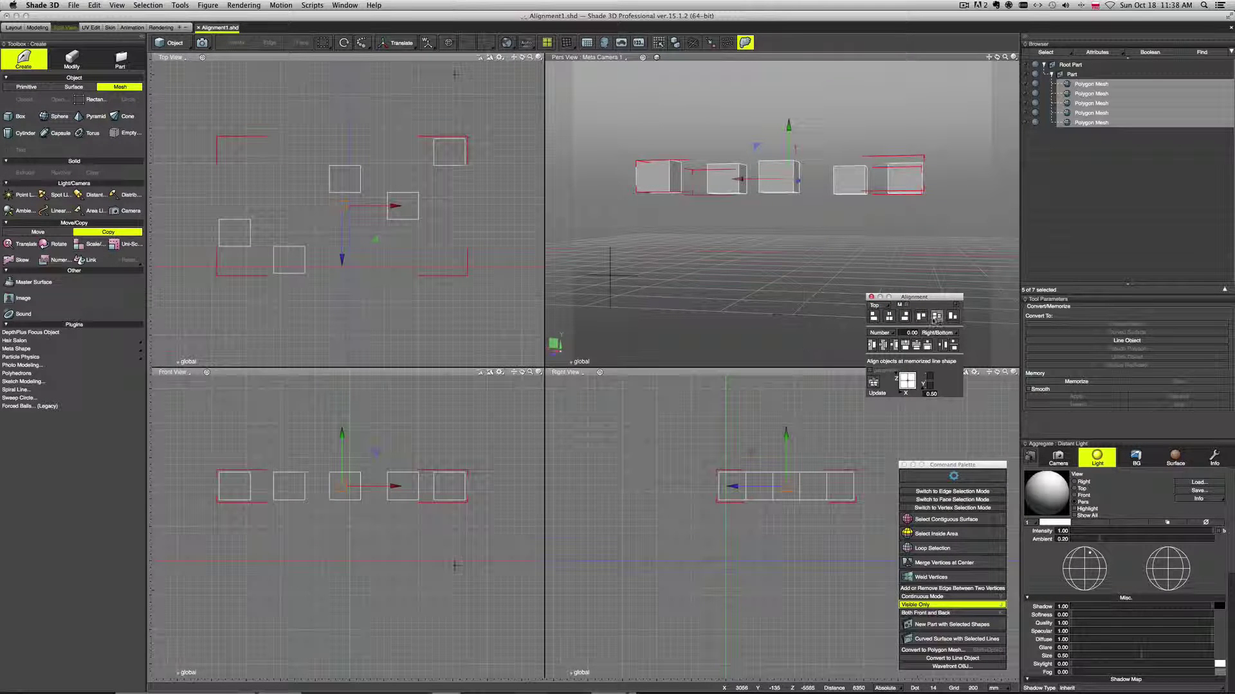
pyautogui.click(936, 316)
pyautogui.moveTo(776, 243)
pyautogui.mouseDown(button='middle')
pyautogui.moveTo(780, 261)
pyautogui.moveTo(799, 267)
pyautogui.moveTo(724, 260)
pyautogui.moveTo(744, 242)
pyautogui.moveTo(764, 256)
pyautogui.mouseUp(button='middle')
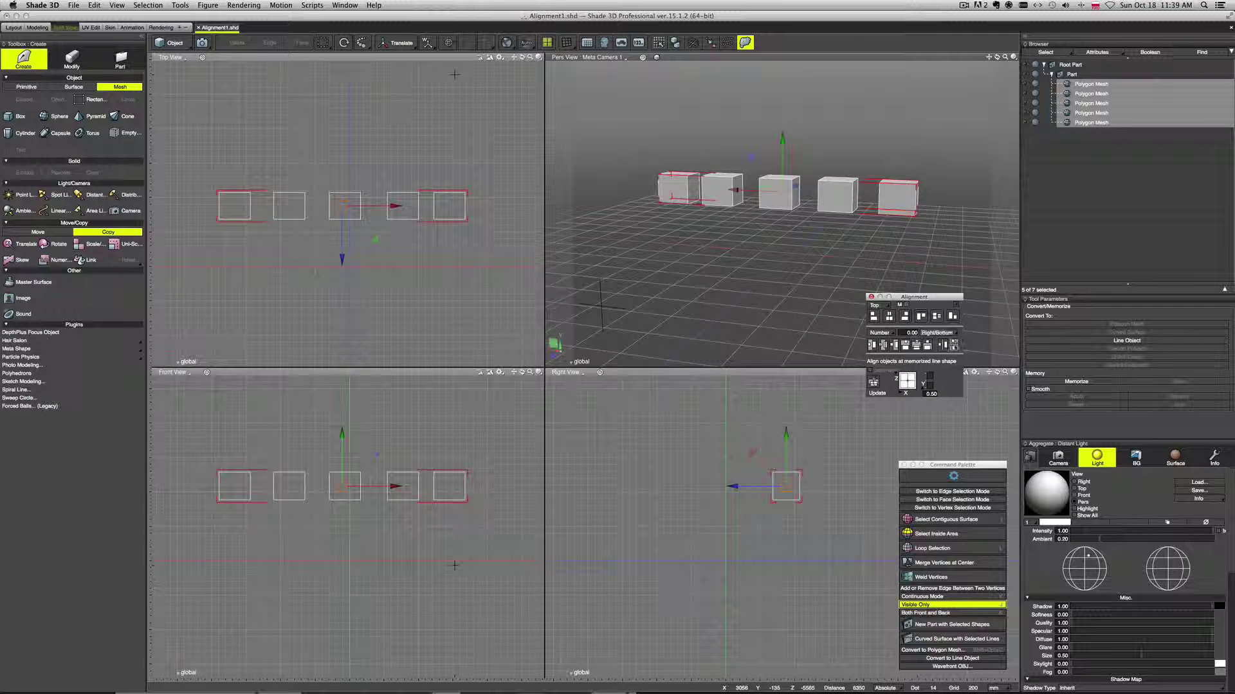
# Distribute the five cubes along Z with a Number spacing of 0, using the Right/Bottom reference.
pyautogui.click(953, 345)
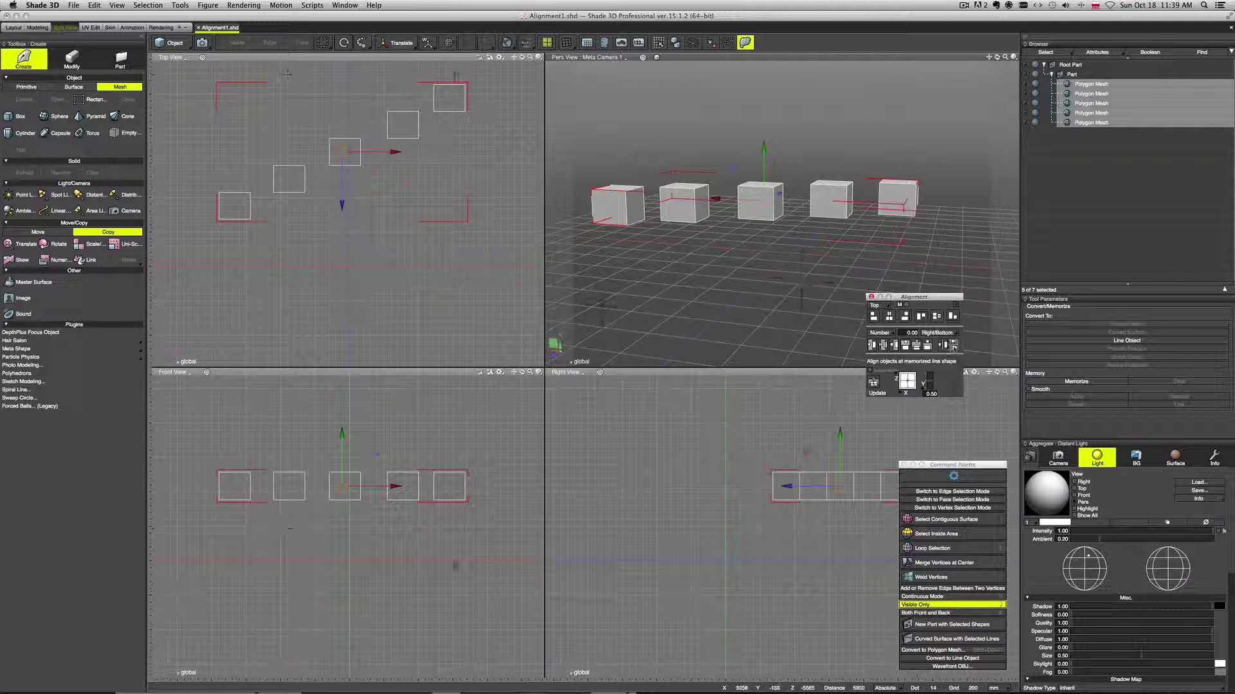
pyautogui.moveTo(439, 224); pyautogui.dragTo(439, 259)
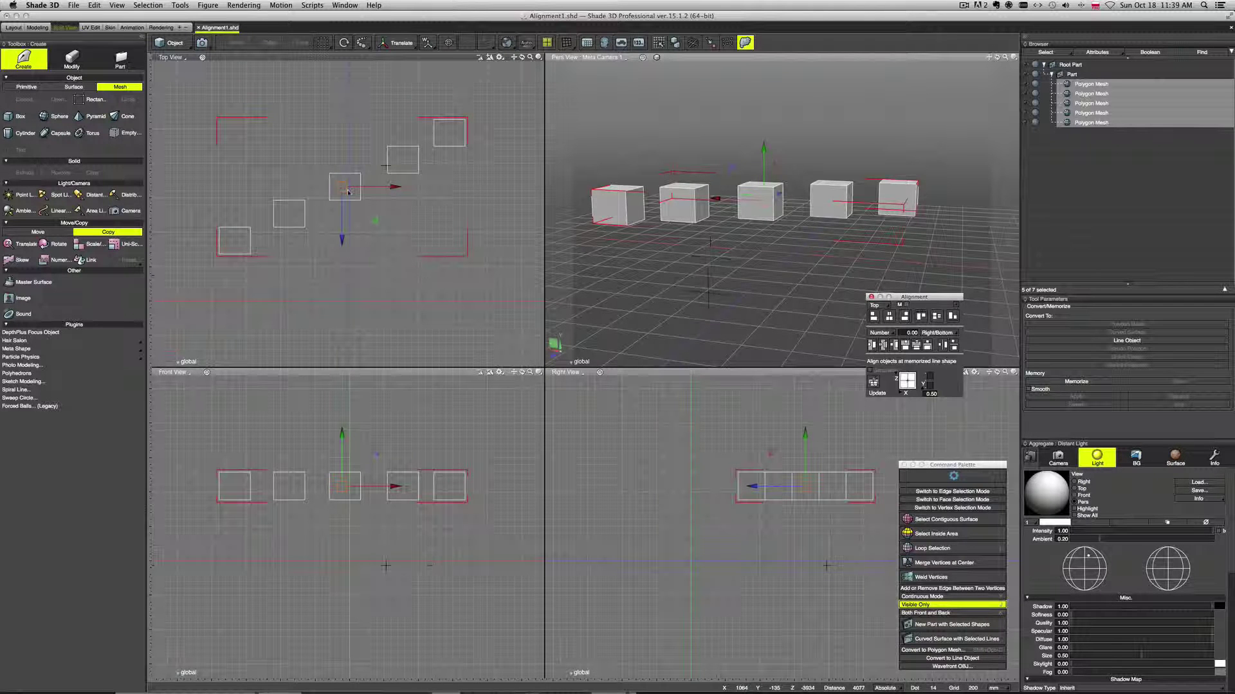
pyautogui.moveTo(789, 250); pyautogui.dragTo(809, 220, button='middle')
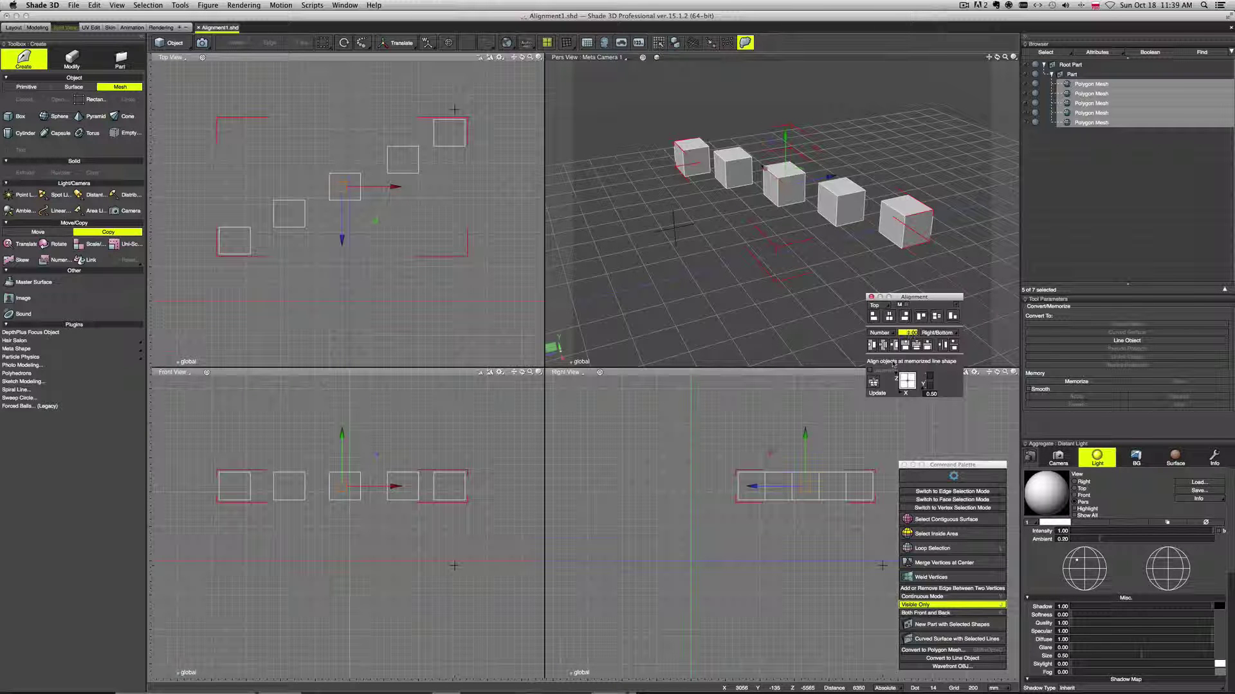
# Set the spacing number to 100 and redistribute the five cubes along Z.
pyautogui.press('Return')
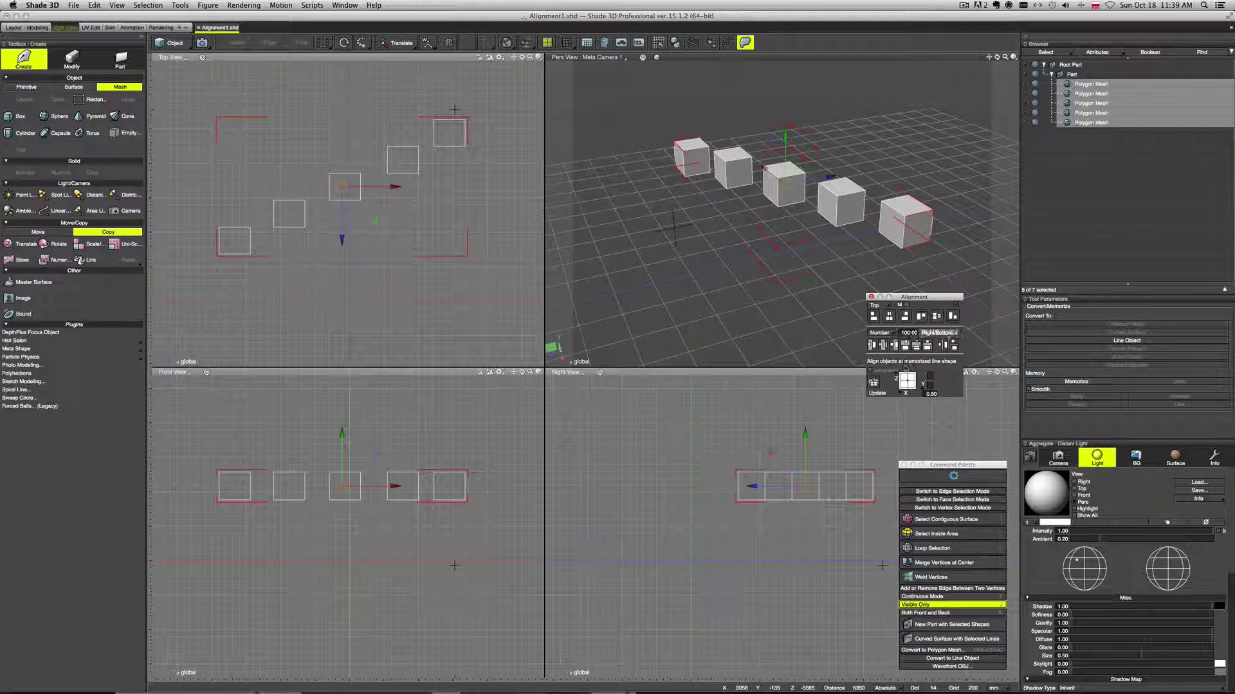
pyautogui.click(954, 346)
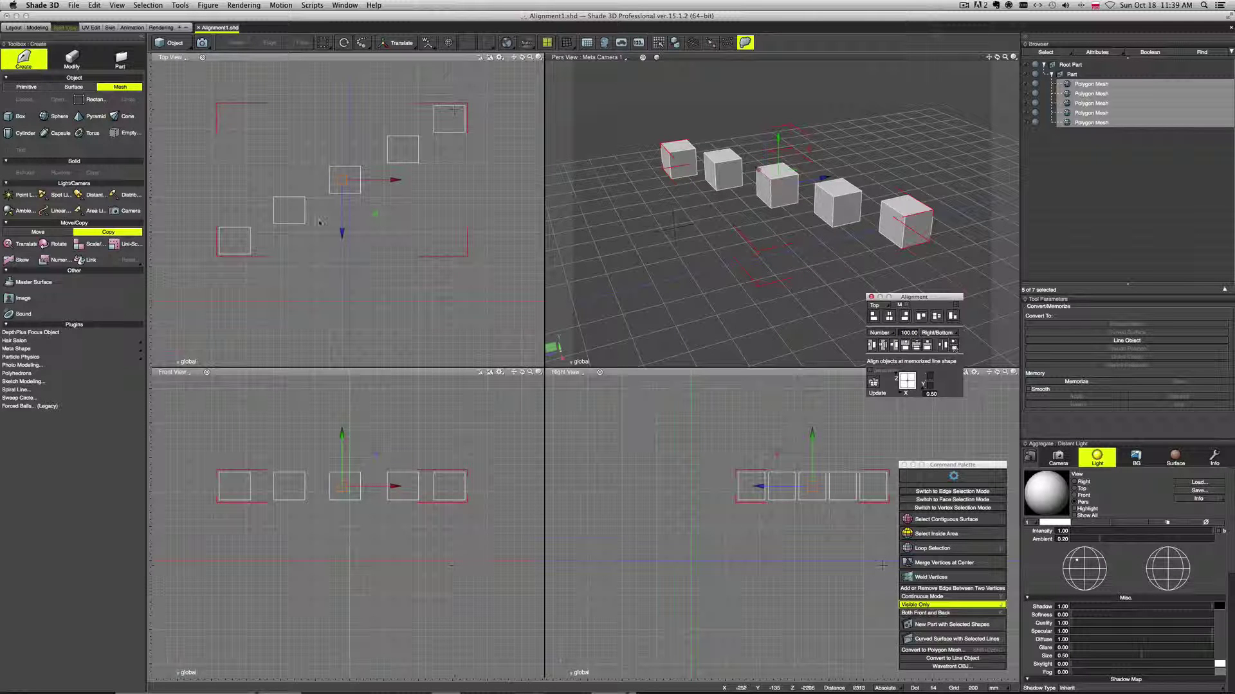
pyautogui.scroll(-5, 461, 211)
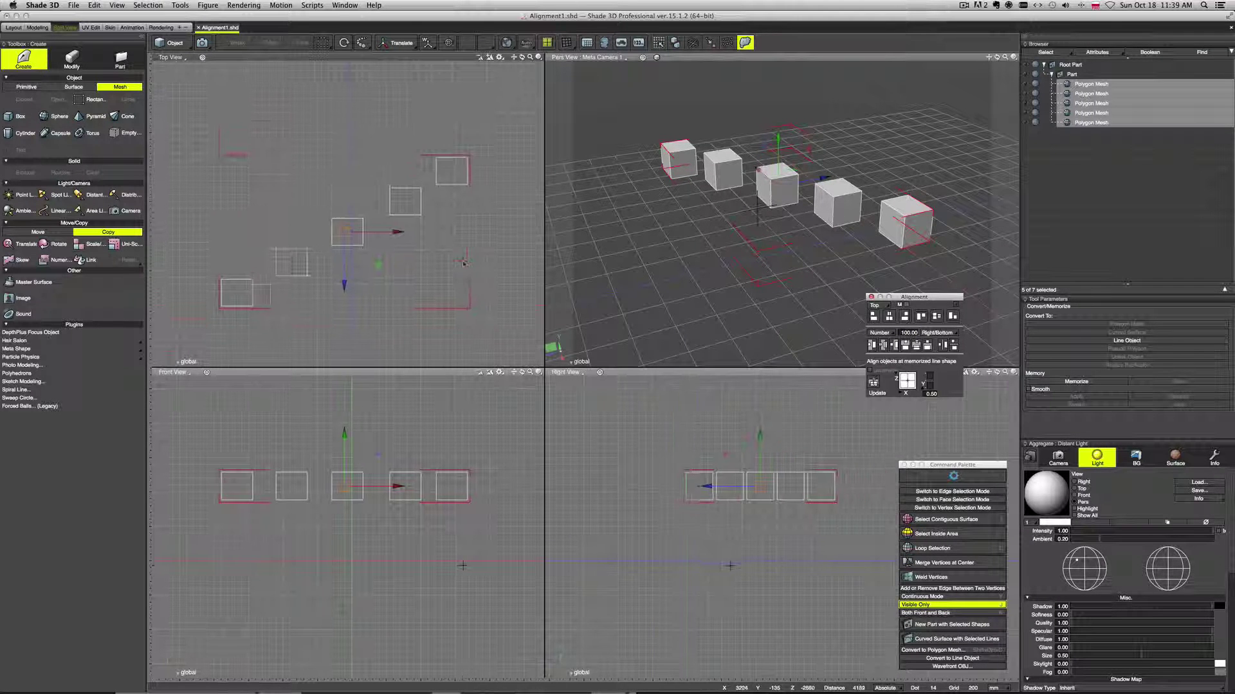
pyautogui.scroll(3, 444, 248)
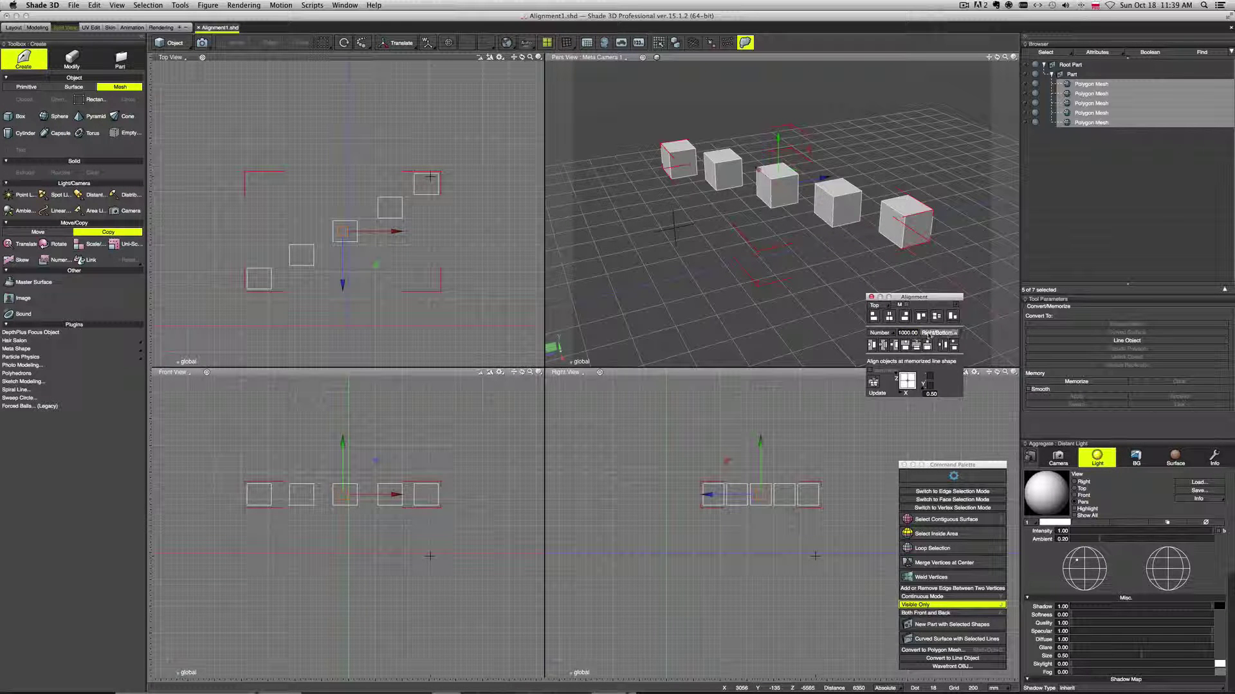
# Redistribute the five cubes along Z with a spacing of 1000 and inspect them in perspective.
pyautogui.click(954, 346)
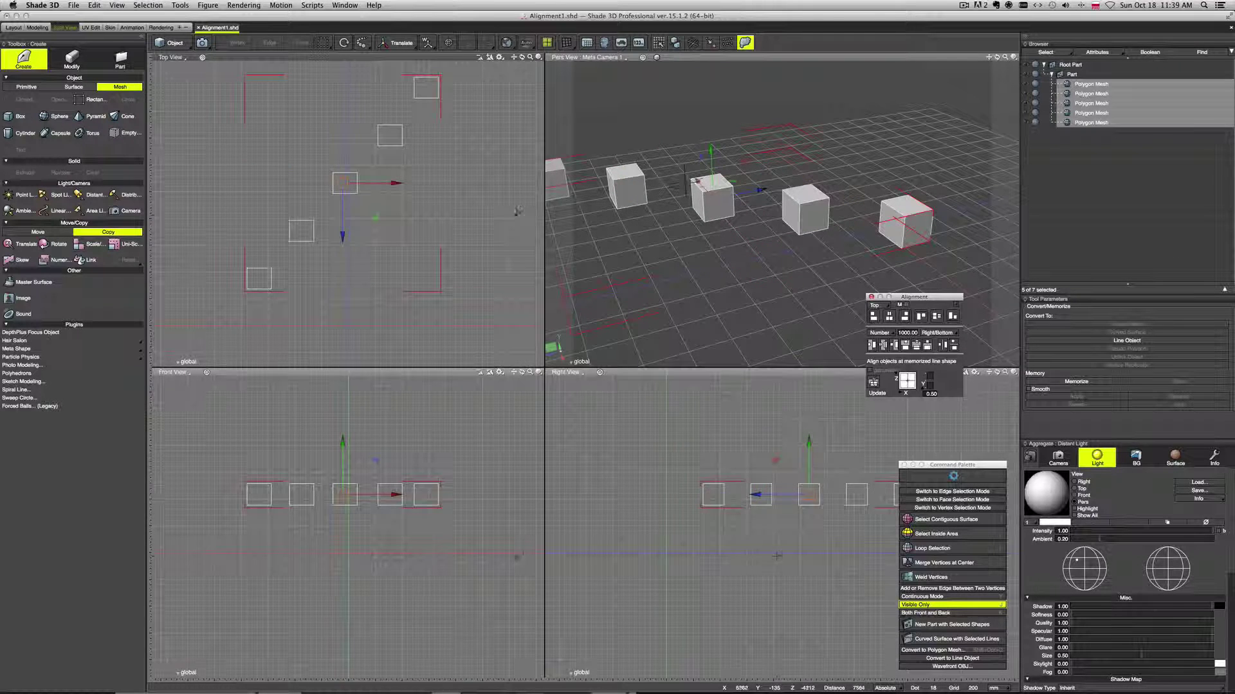
pyautogui.scroll(-1, 493, 222)
pyautogui.moveTo(494, 221); pyautogui.dragTo(490, 225, button='middle')
pyautogui.moveTo(766, 259); pyautogui.dragTo(739, 251, button='middle')
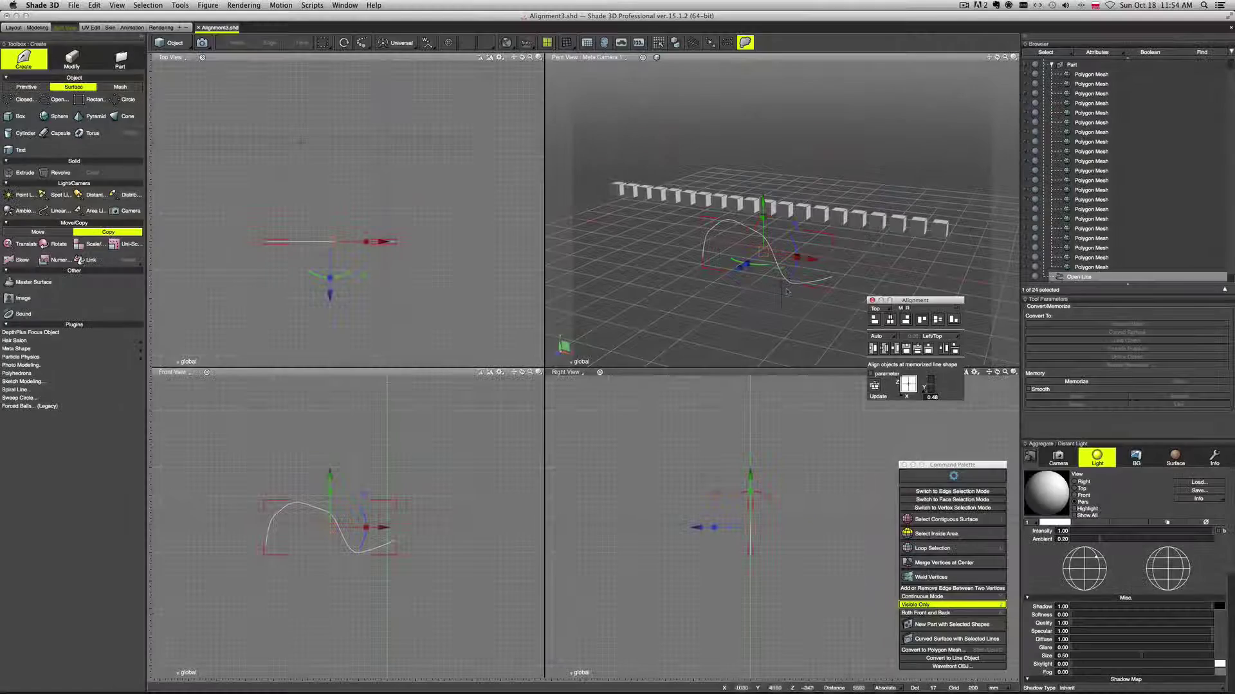
# Select the open line and memorize its shape for aligning objects.
pyautogui.moveTo(809, 326)
pyautogui.mouseDown(button='middle')
pyautogui.moveTo(742, 312)
pyautogui.moveTo(815, 310)
pyautogui.mouseUp(button='middle')
pyautogui.click(1103, 65)
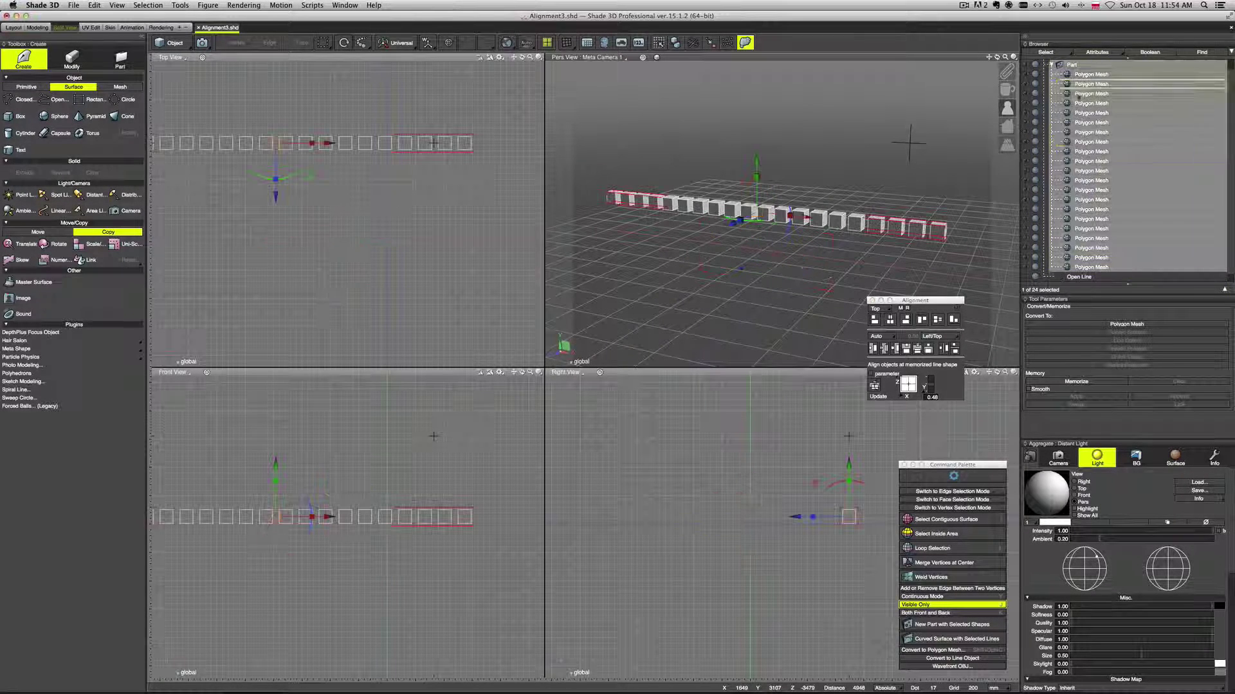
pyautogui.click(1114, 278)
pyautogui.moveTo(878, 258)
pyautogui.mouseDown(button='middle')
pyautogui.moveTo(826, 236)
pyautogui.moveTo(839, 254)
pyautogui.moveTo(861, 254)
pyautogui.mouseUp(button='middle')
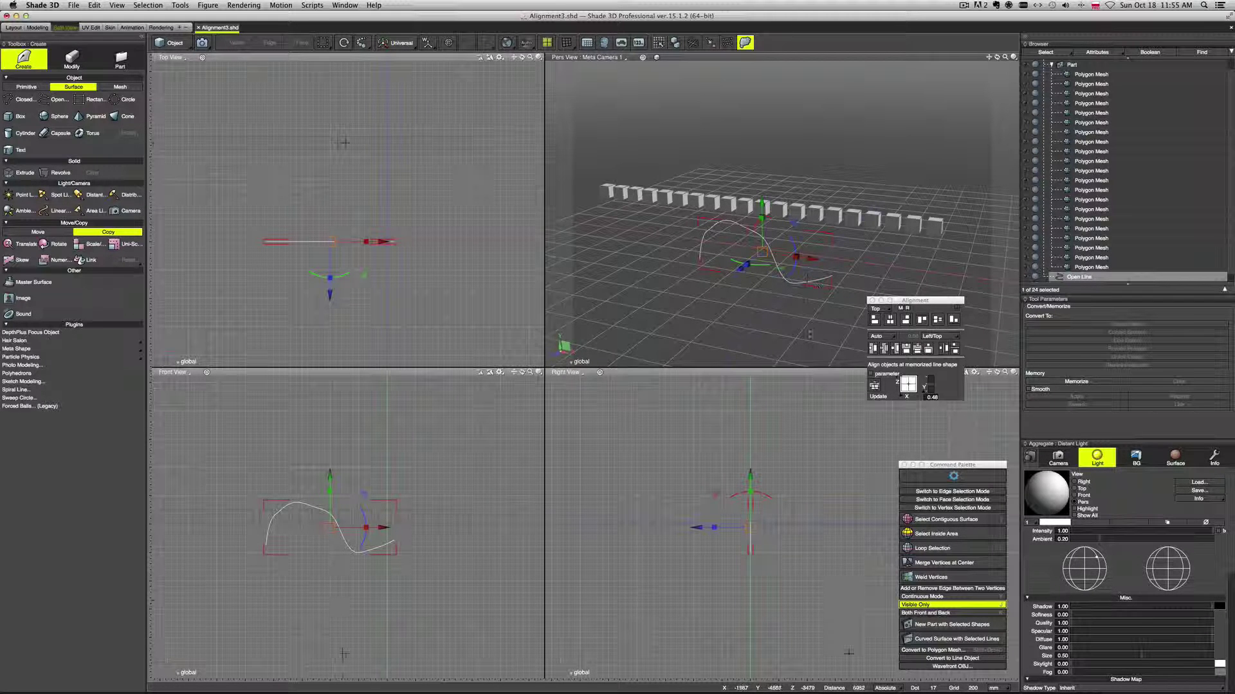
pyautogui.moveTo(959, 300); pyautogui.dragTo(939, 309)
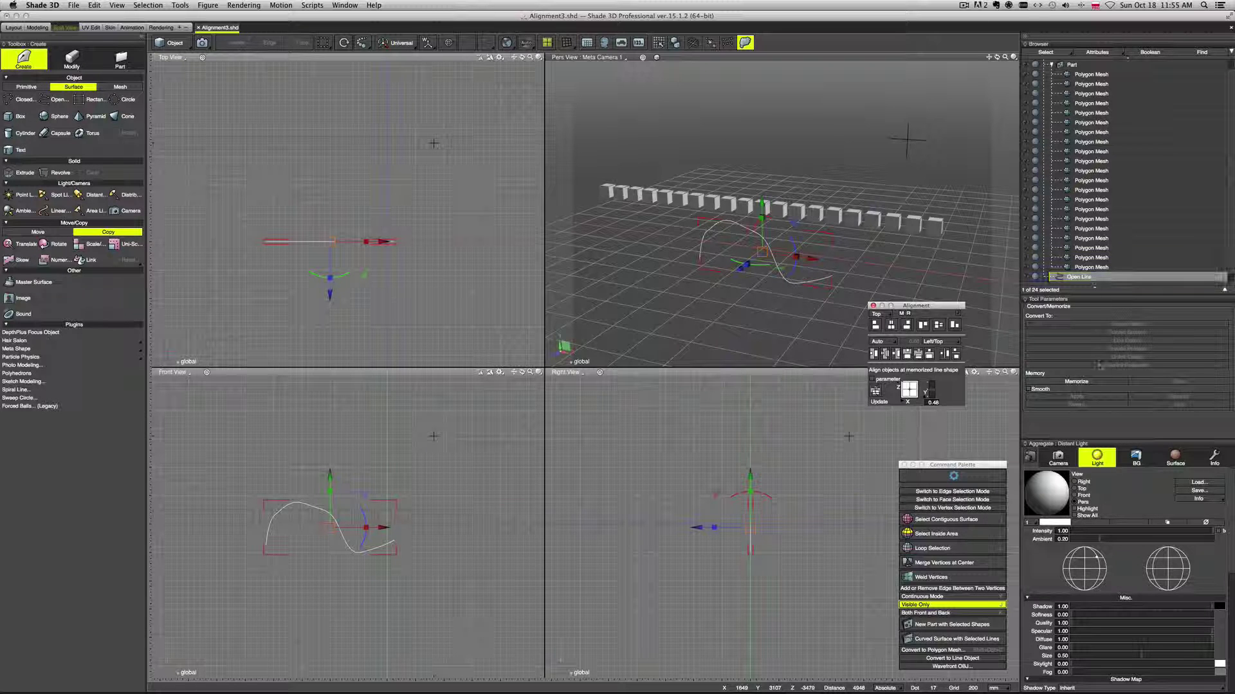
pyautogui.click(1093, 383)
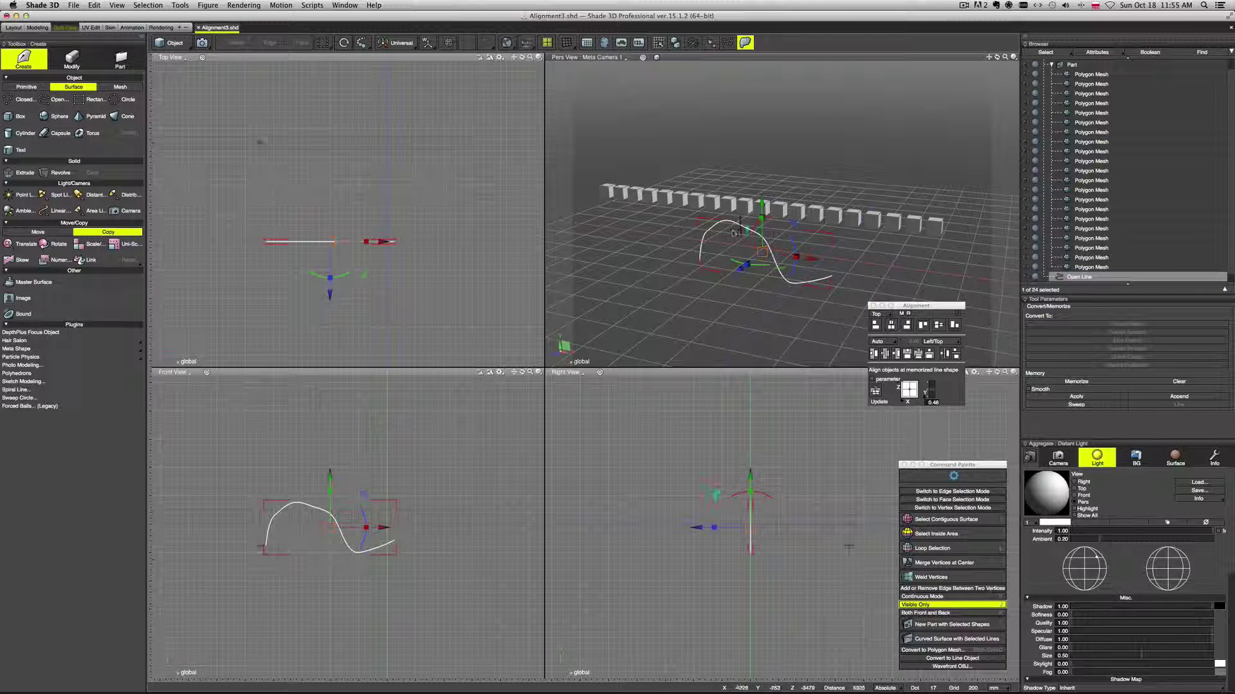
# Select all the cube meshes in the part and align them to the memorized line shape with Auto spacing.
pyautogui.click(1127, 76)
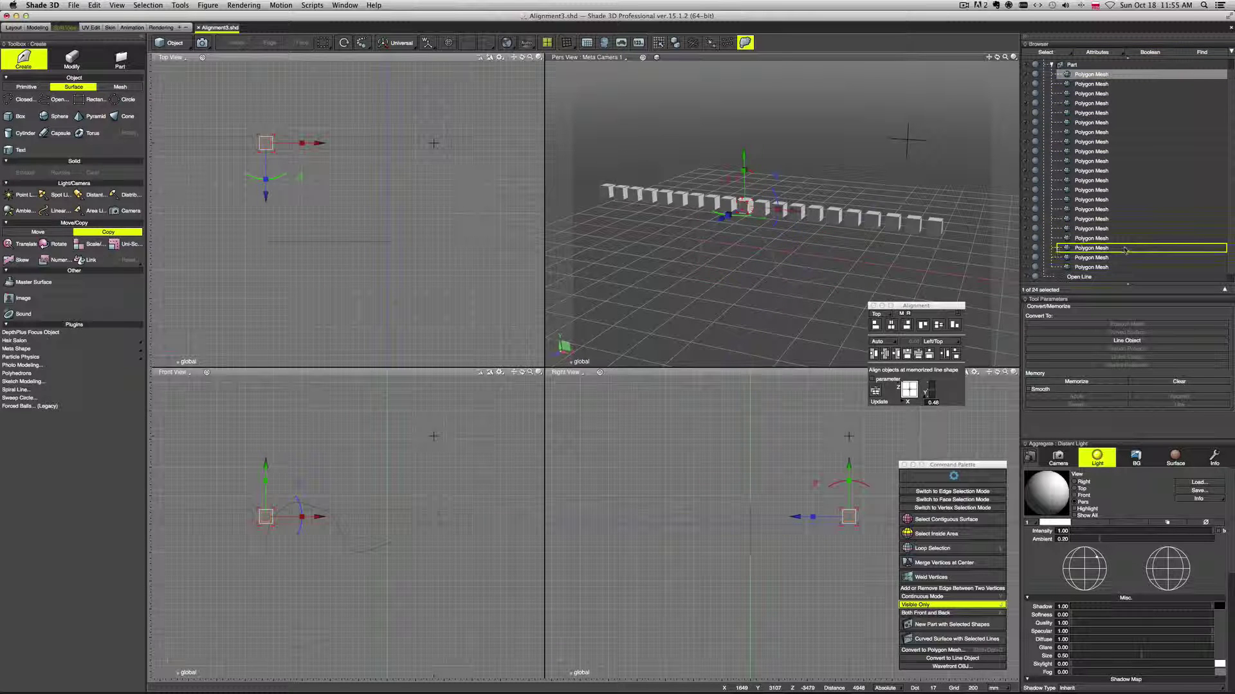
pyautogui.keyDown('shift'); pyautogui.click(1093, 267); pyautogui.keyUp('shift')
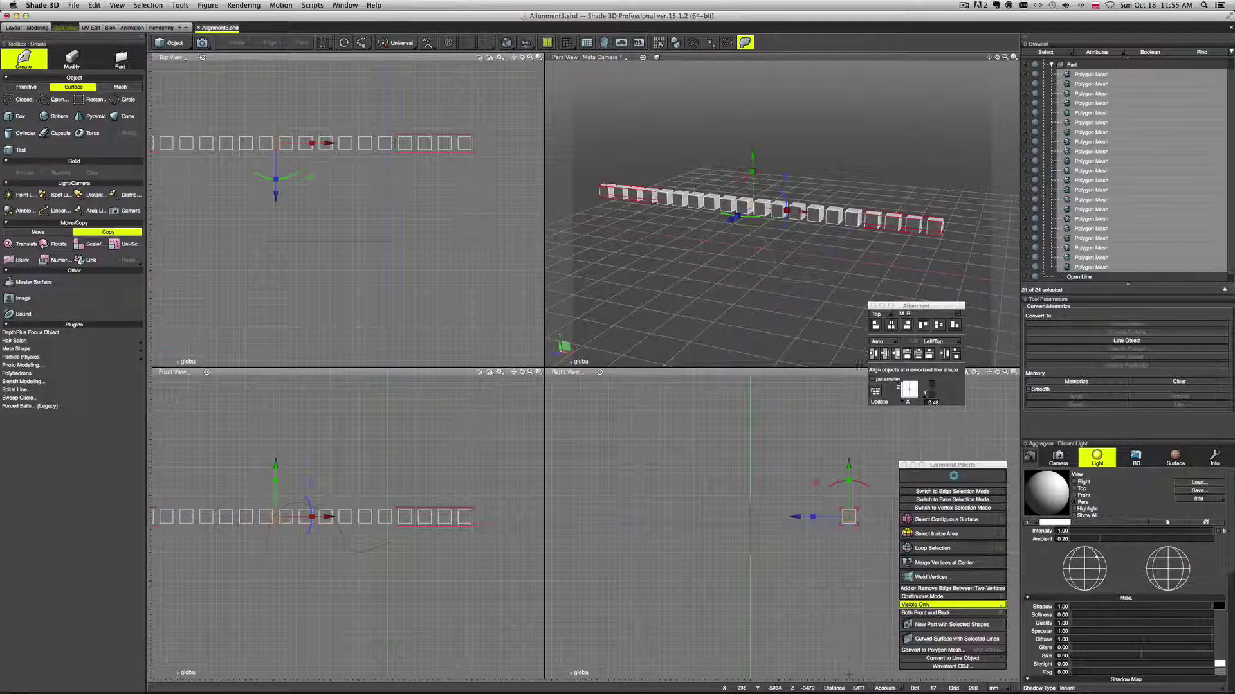
pyautogui.click(876, 391)
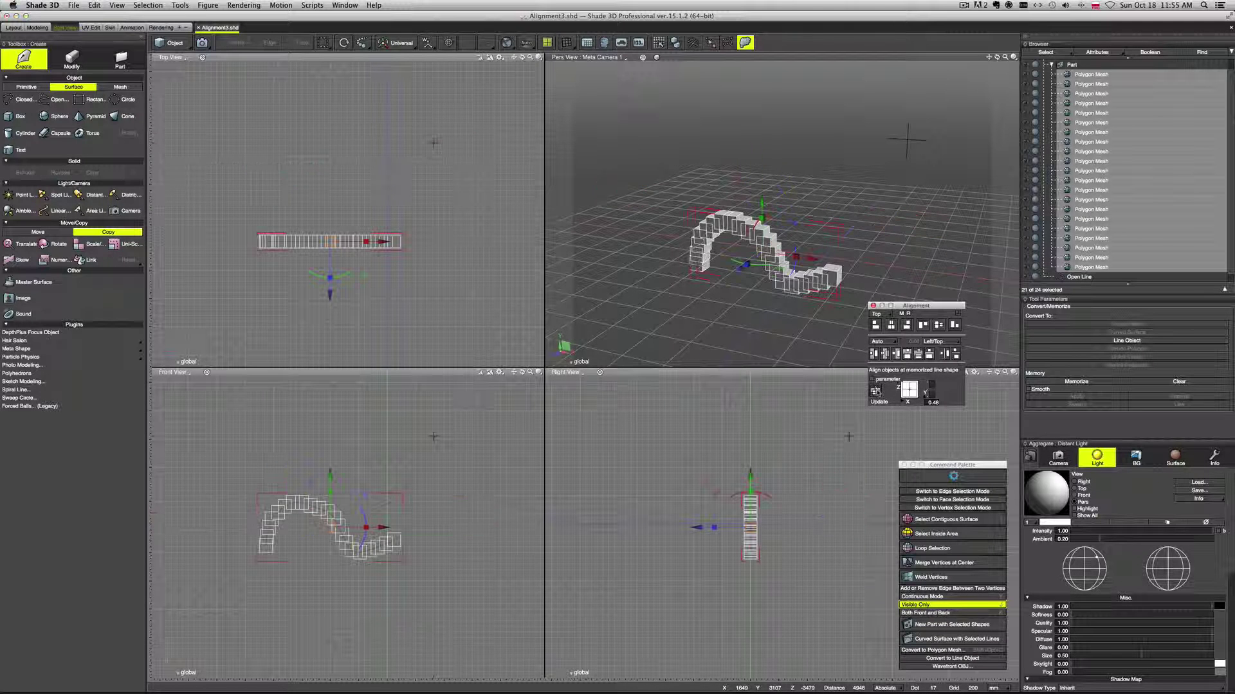
pyautogui.scroll(3, 798, 314)
pyautogui.moveTo(789, 340); pyautogui.dragTo(828, 253, button='middle')
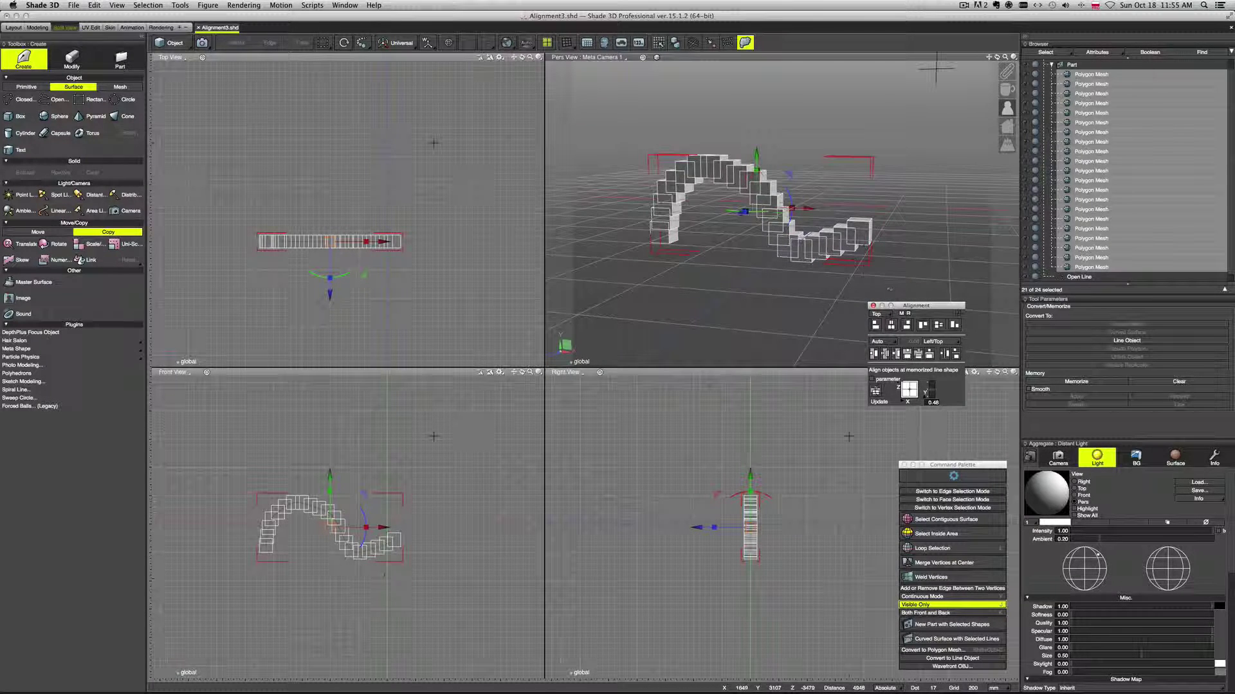
# Switch the spacing mode to Number and realign the cubes along the memorized line with small distances.
pyautogui.click(887, 342)
pyautogui.click(902, 351)
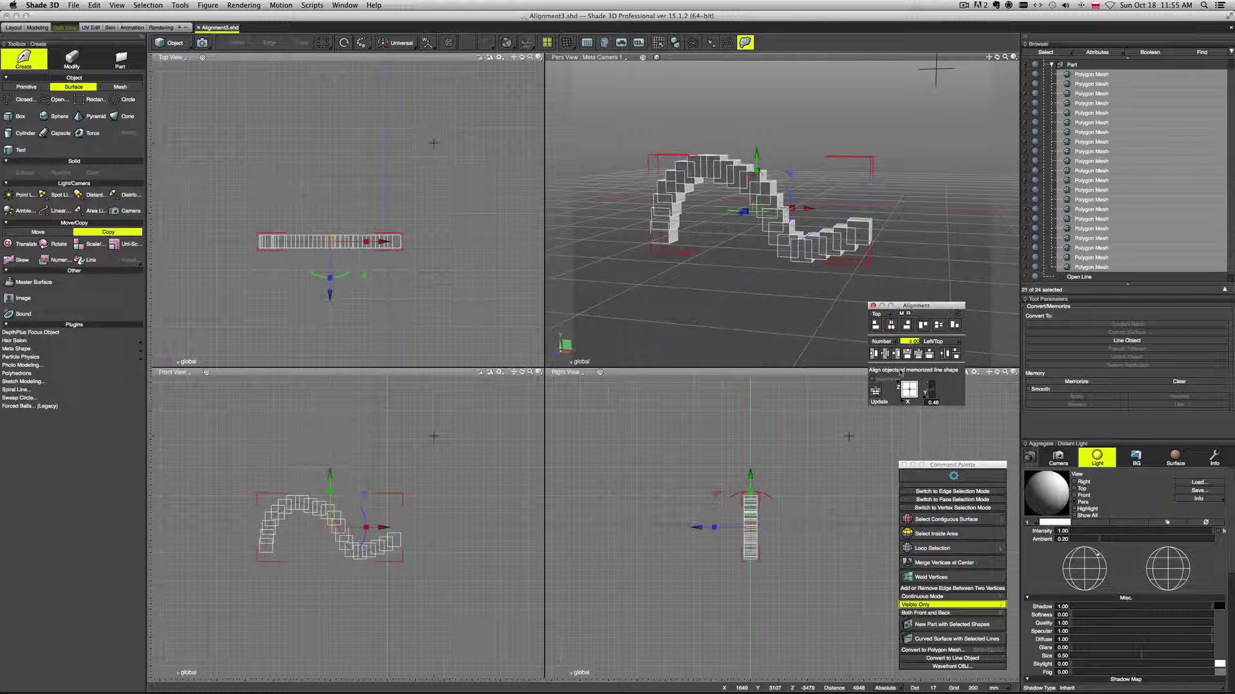
pyautogui.click(875, 392)
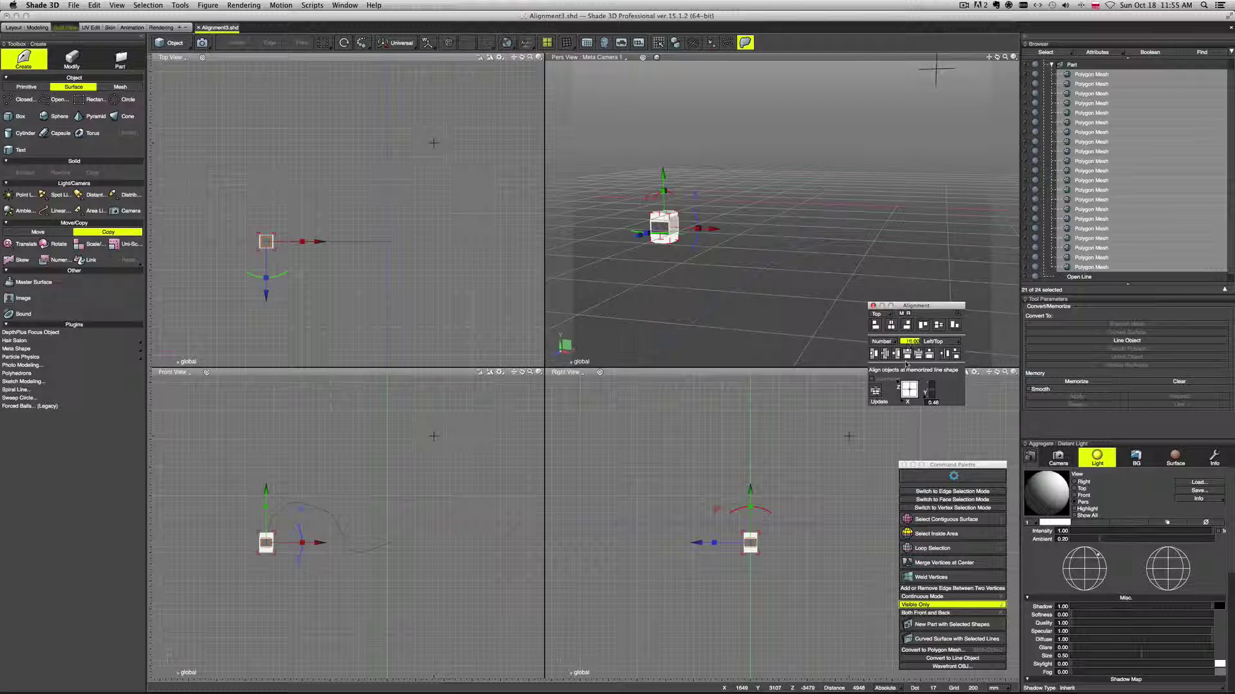
pyautogui.press('Return')
pyautogui.click(875, 391)
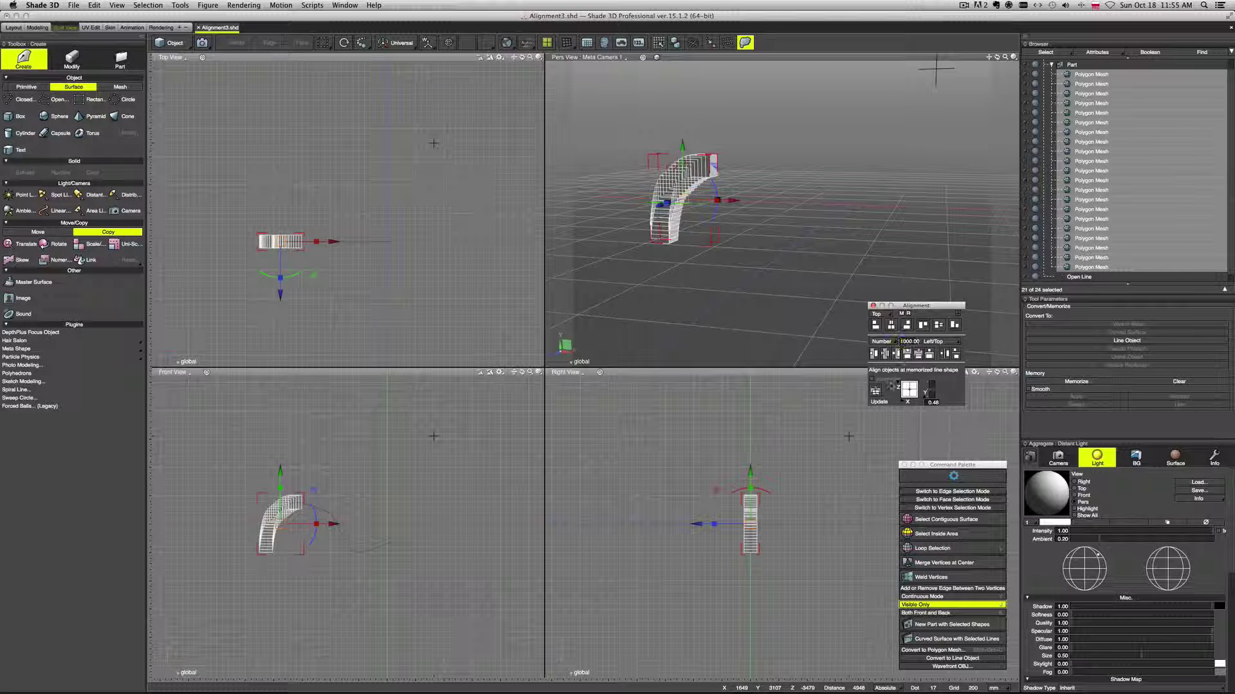
# Try realigning the cubes along the memorized line with a spacing of 1000.
pyautogui.click(875, 391)
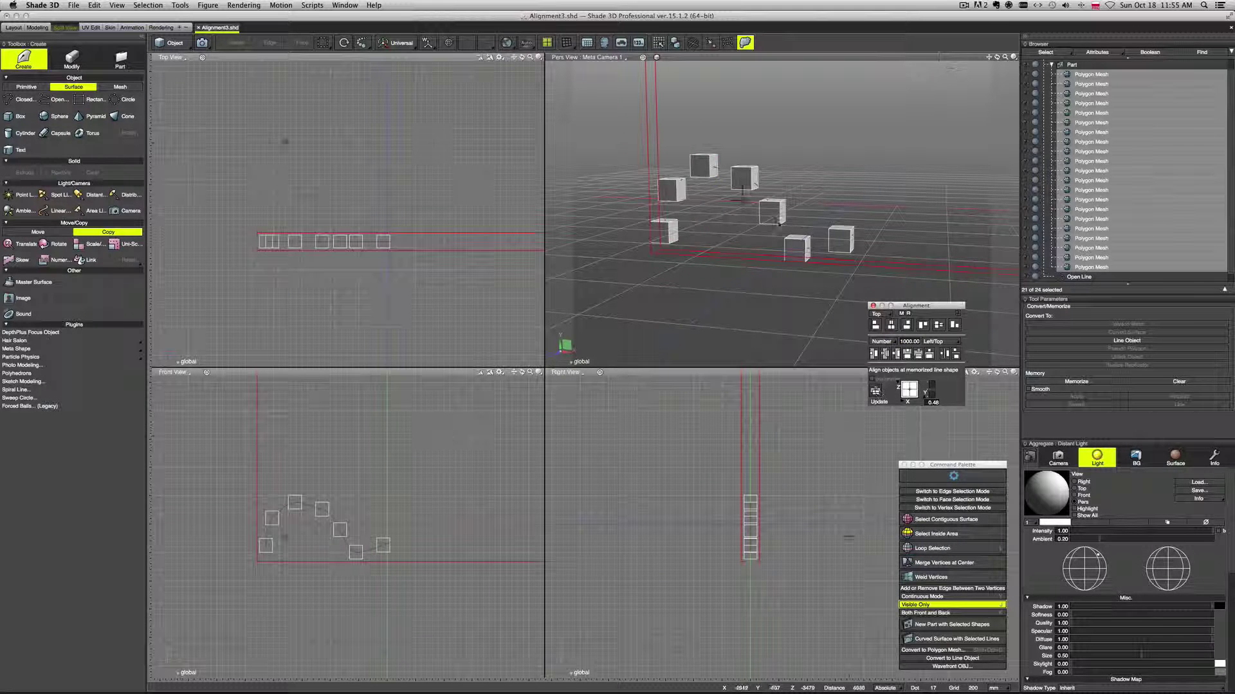
pyautogui.scroll(-6, 838, 241)
pyautogui.scroll(-4, 843, 238)
pyautogui.scroll(7, 847, 236)
# Reduce the spacing number to 200 and realign the cubes along the memorized line.
pyautogui.click(910, 343)
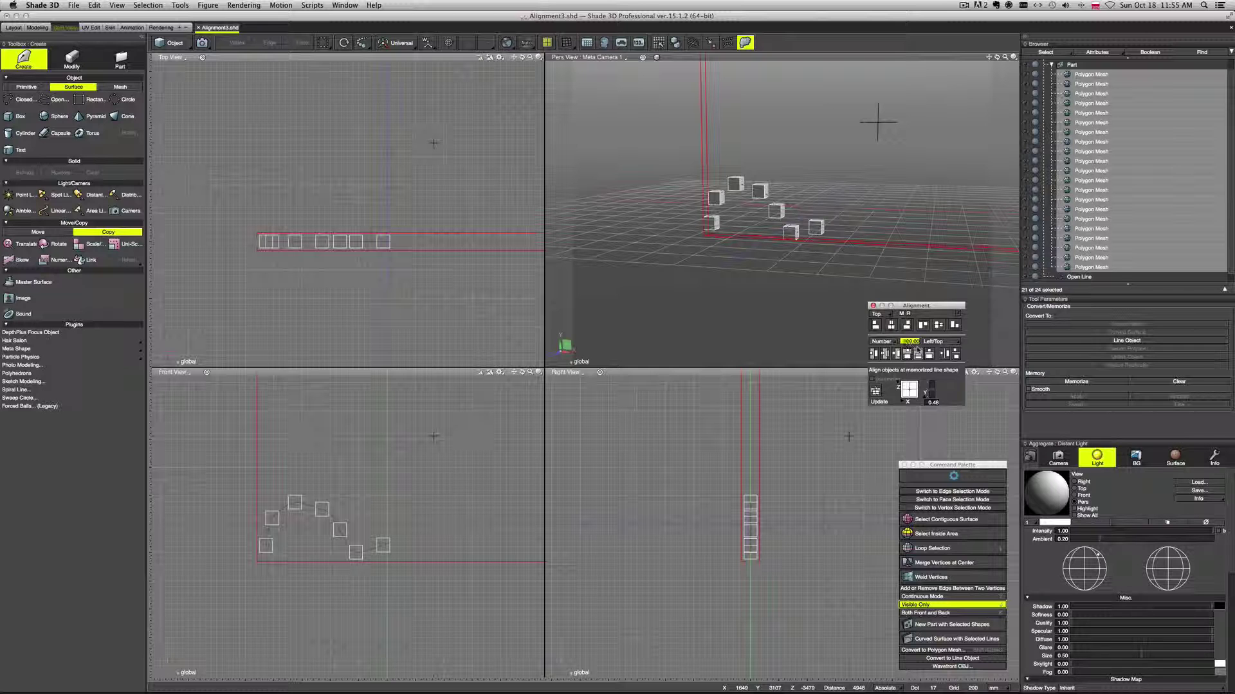
pyautogui.click(876, 391)
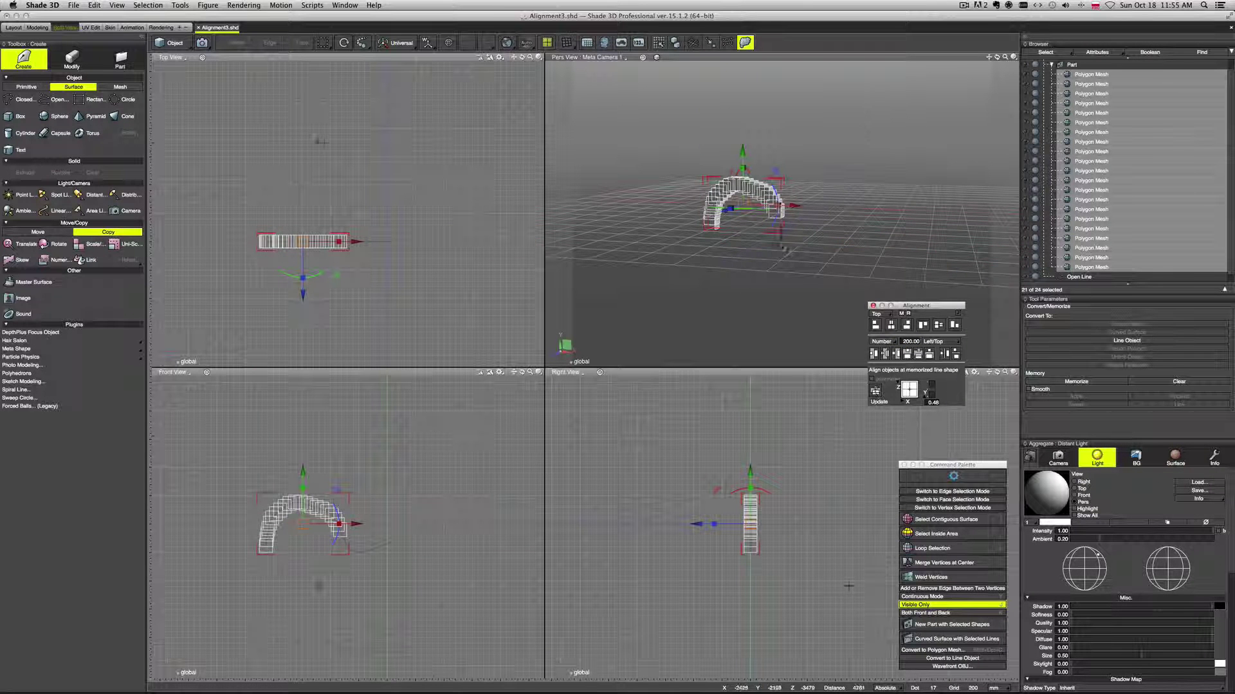
pyautogui.scroll(3, 791, 254)
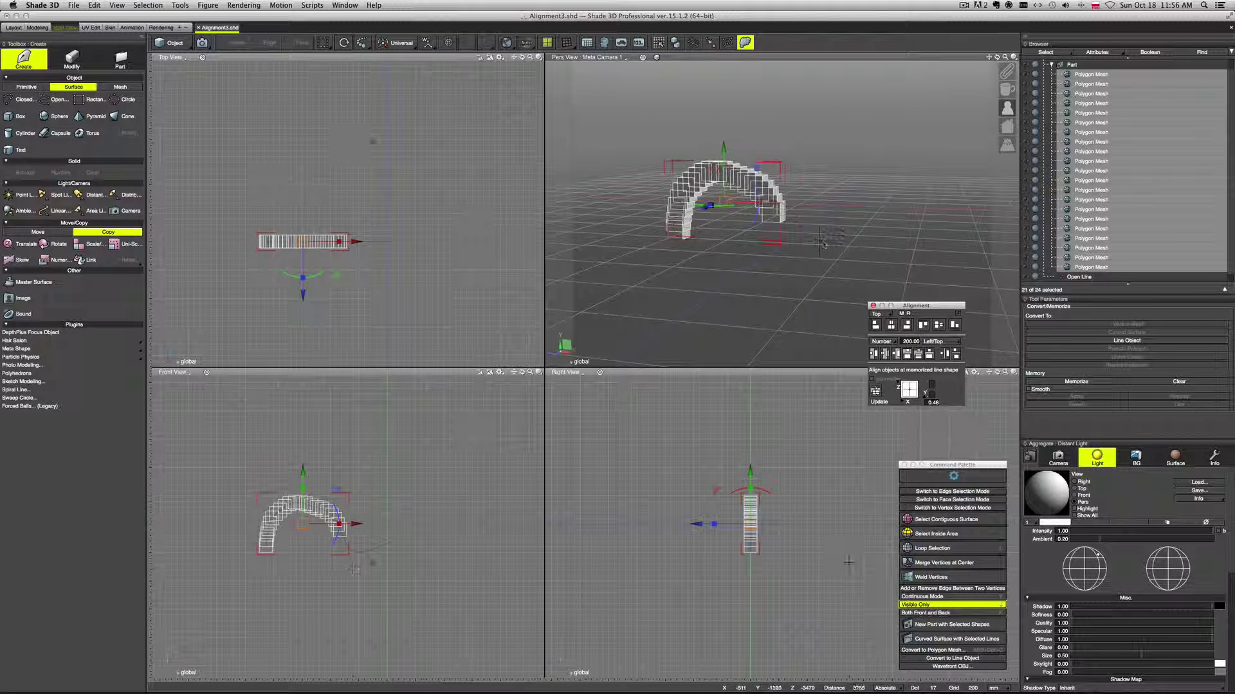
# Set the spacing number to 300 and update the cubes' alignment along the memorized line.
pyautogui.click(909, 343)
pyautogui.write('300')
pyautogui.press('Return')
pyautogui.click(906, 353)
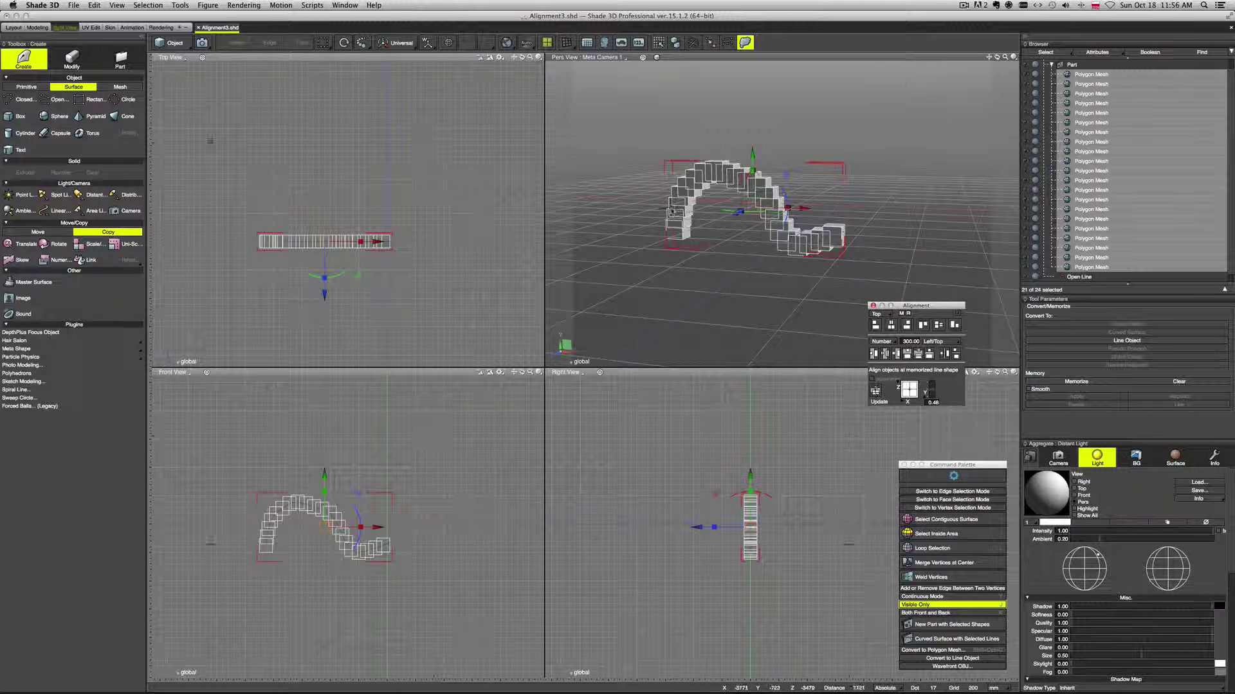
pyautogui.moveTo(772, 288); pyautogui.dragTo(797, 289, button='middle')
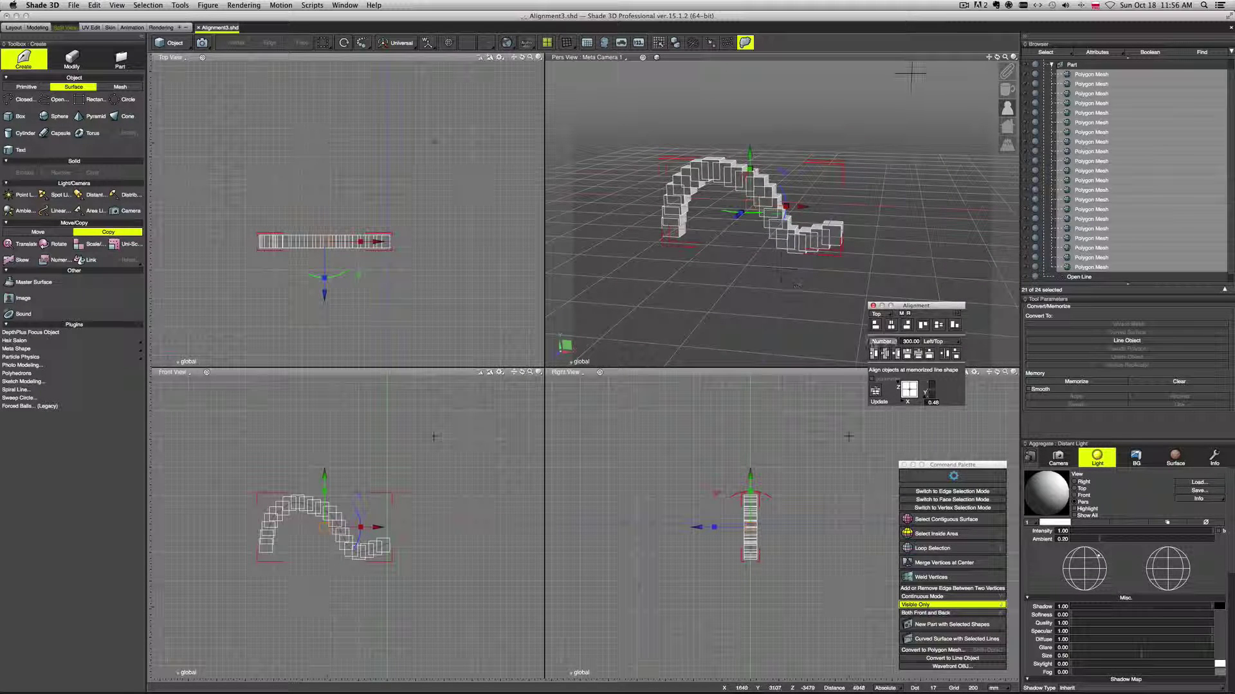
# Test the Y alignment position at 0.13 and 0.81, realigning the cubes to the memorized line each time.
pyautogui.moveTo(930, 390); pyautogui.dragTo(931, 393)
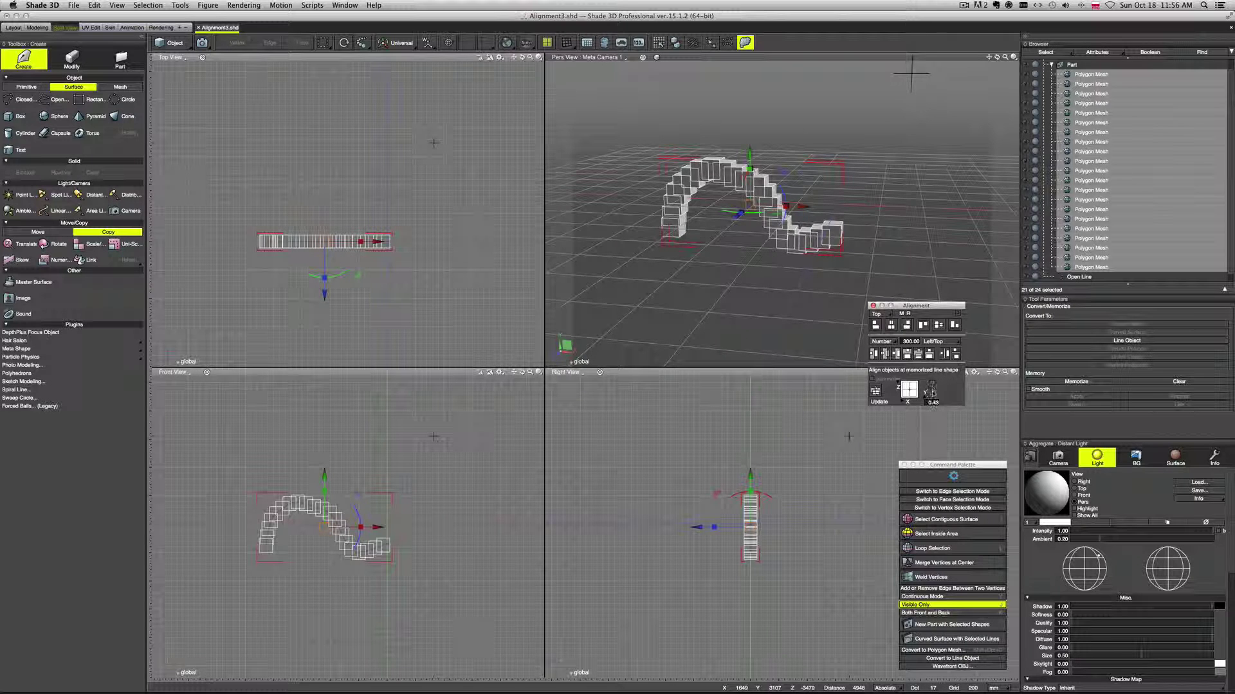
pyautogui.click(875, 390)
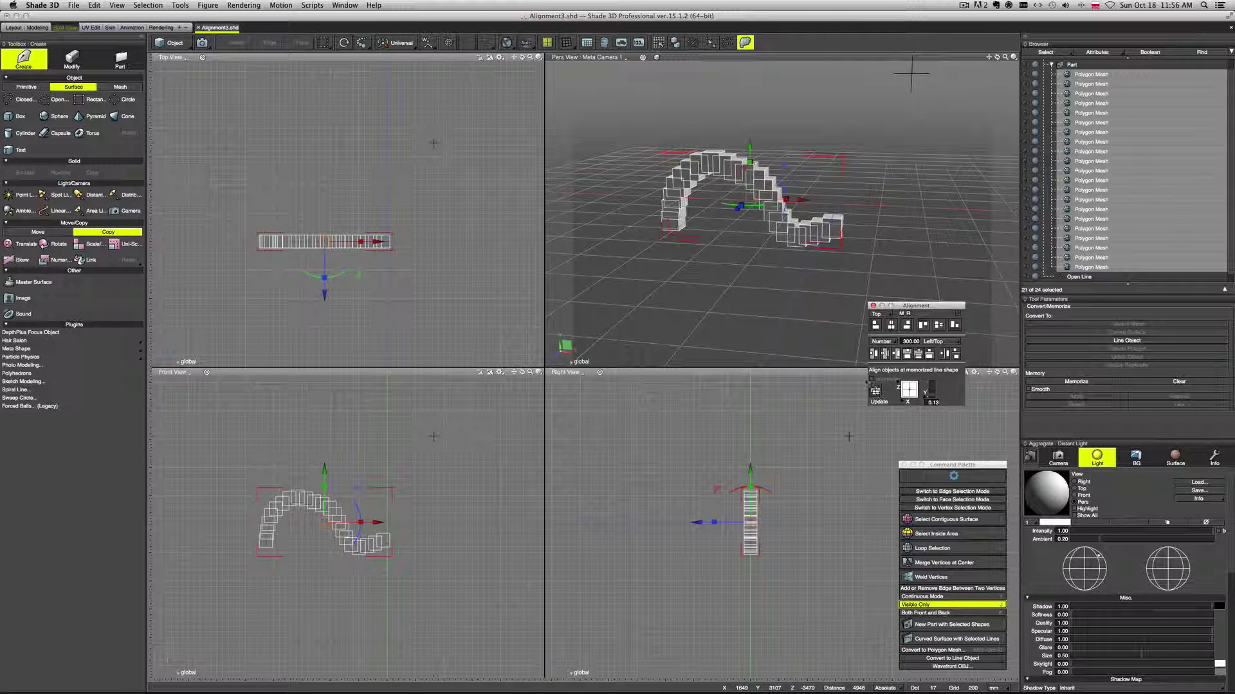
pyautogui.moveTo(931, 390); pyautogui.dragTo(930, 384)
pyautogui.click(875, 390)
pyautogui.moveTo(787, 303)
pyautogui.mouseDown(button='middle')
pyautogui.moveTo(751, 278)
pyautogui.moveTo(796, 281)
pyautogui.moveTo(775, 293)
pyautogui.mouseUp(button='middle')
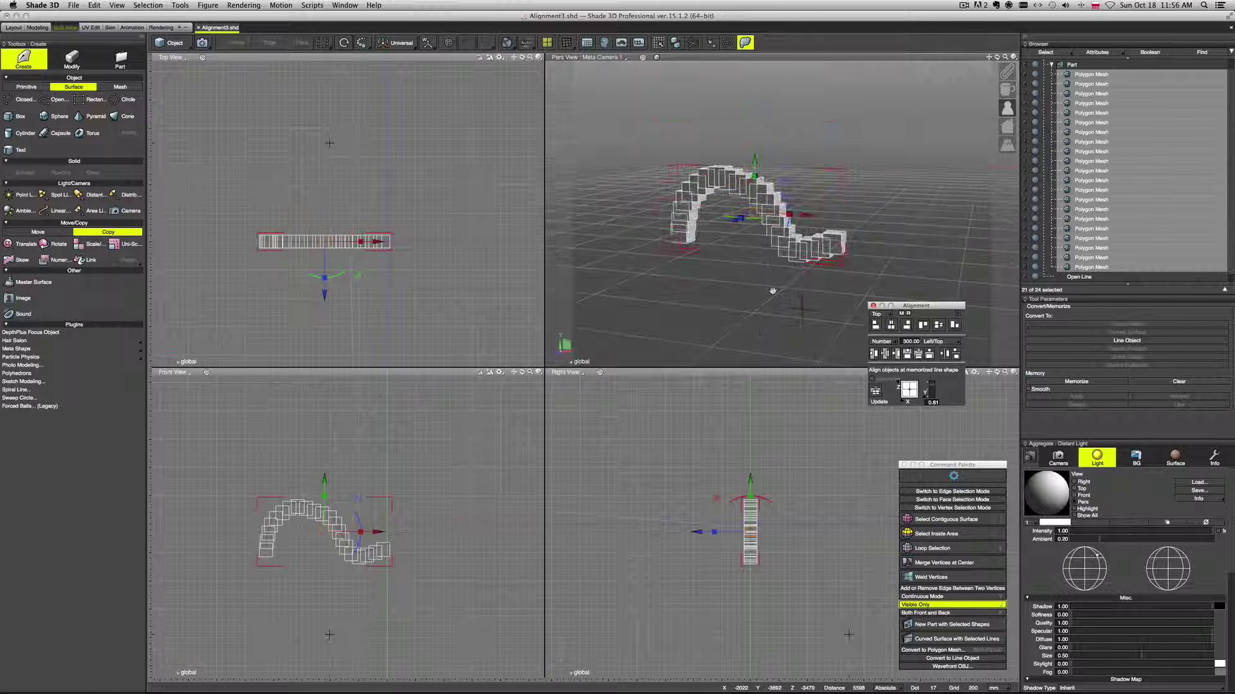